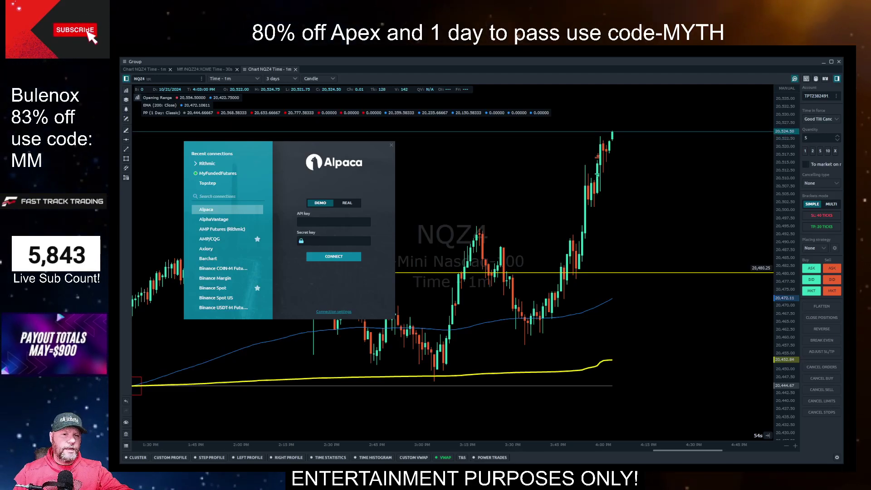
# - Review the saved Rithmic connections, the MyFundedFutures connection status and the dxFeed login form in the connections window
pyautogui.moveTo(644, 306); pyautogui.dragTo(625, 345)
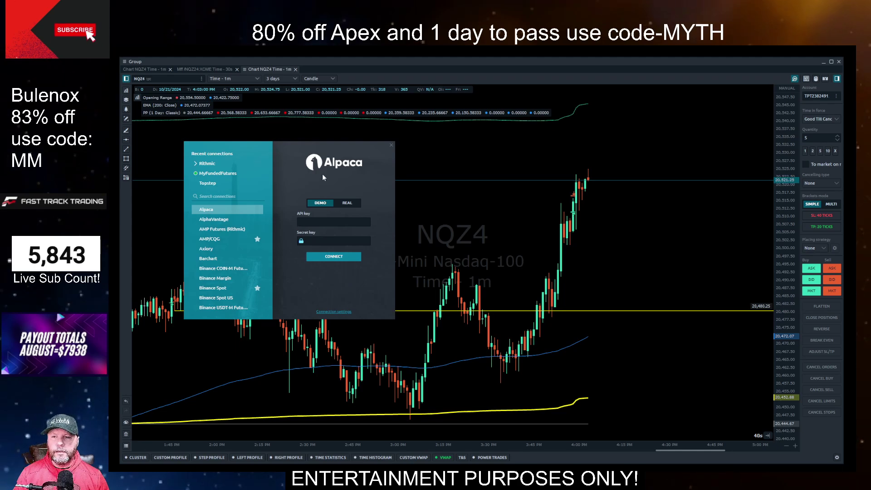
pyautogui.moveTo(307, 151); pyautogui.dragTo(416, 155)
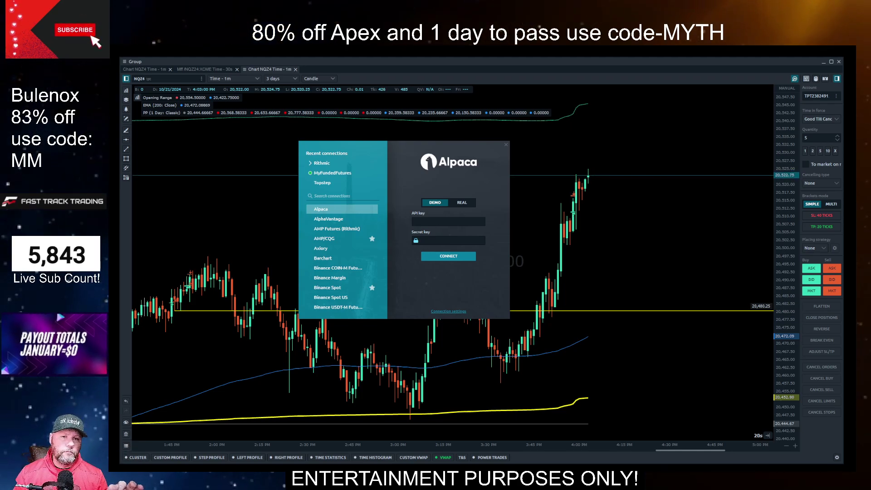
pyautogui.click(311, 165)
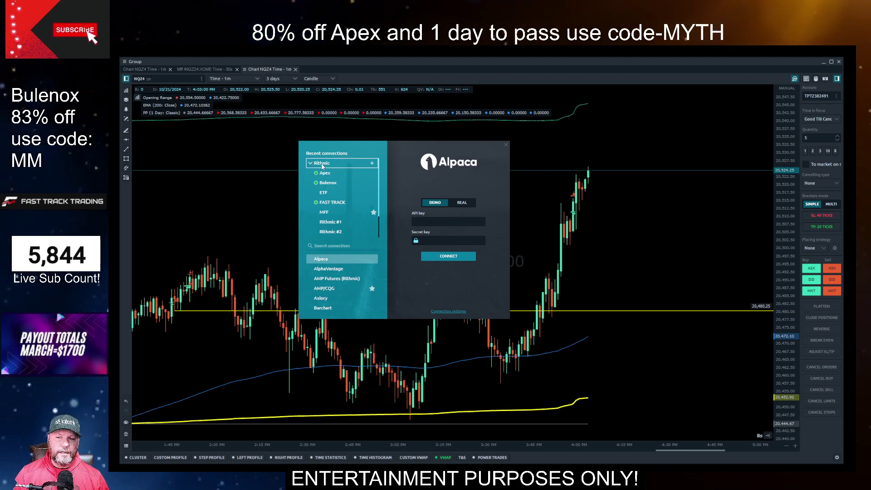
pyautogui.scroll(-3, 328, 221)
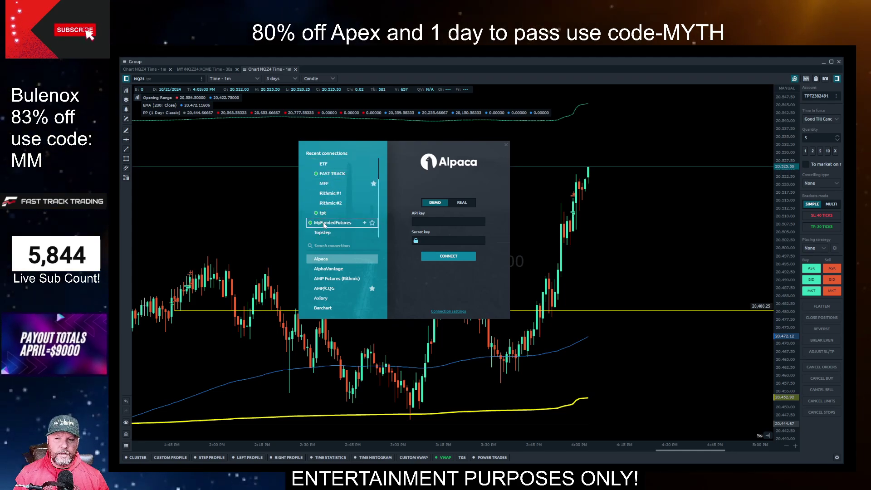
pyautogui.click(324, 222)
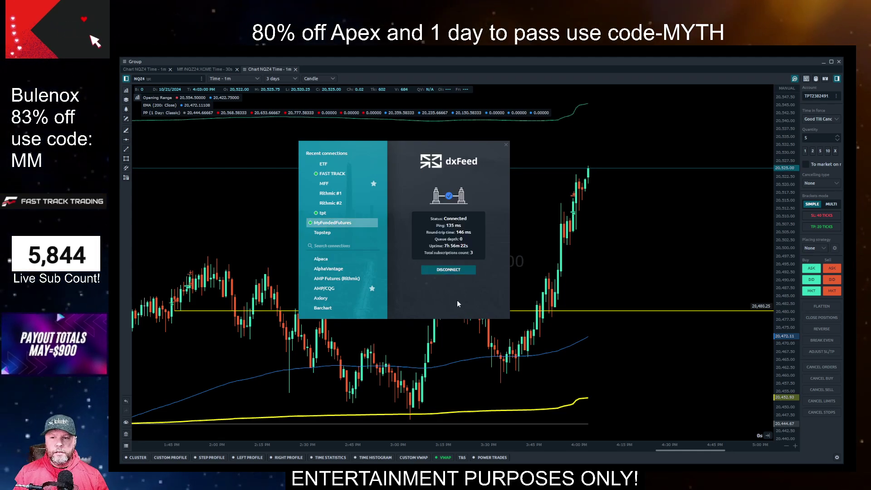
pyautogui.scroll(-6, 320, 278)
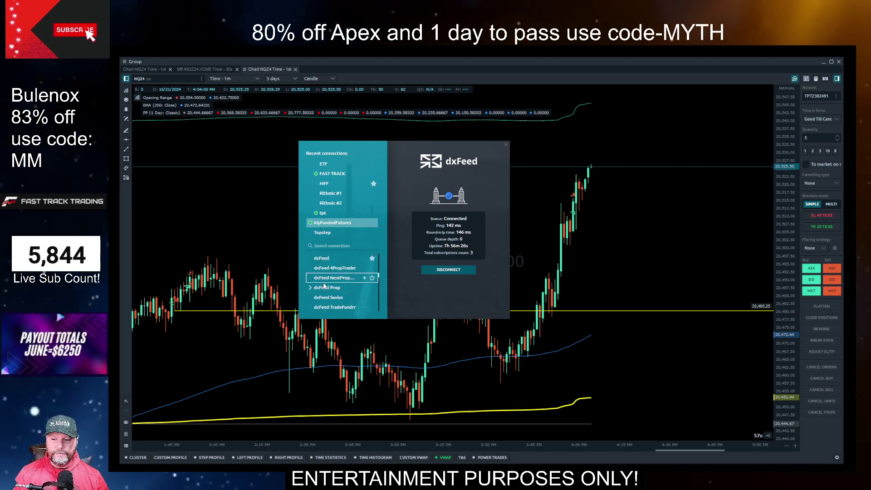
pyautogui.click(321, 259)
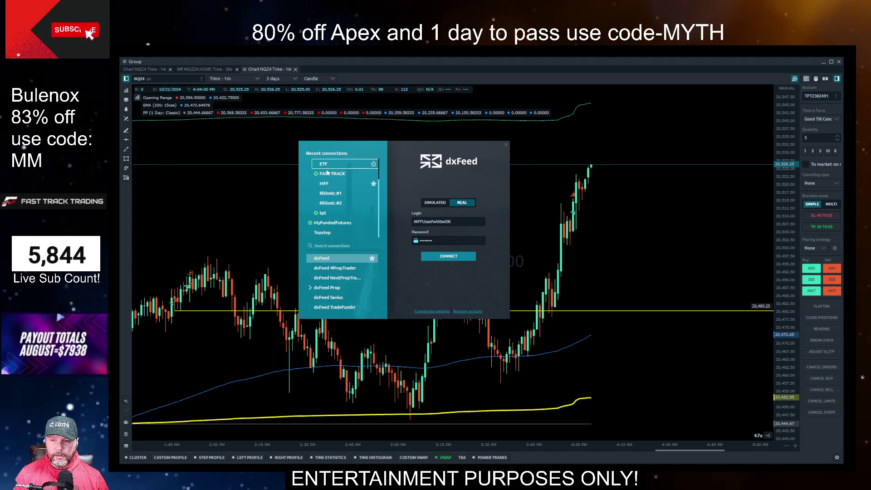
# - Disconnect the MyFundedFutures connection and reconnect it with its saved real-account login
pyautogui.click(332, 223)
pyautogui.rightClick(331, 222)
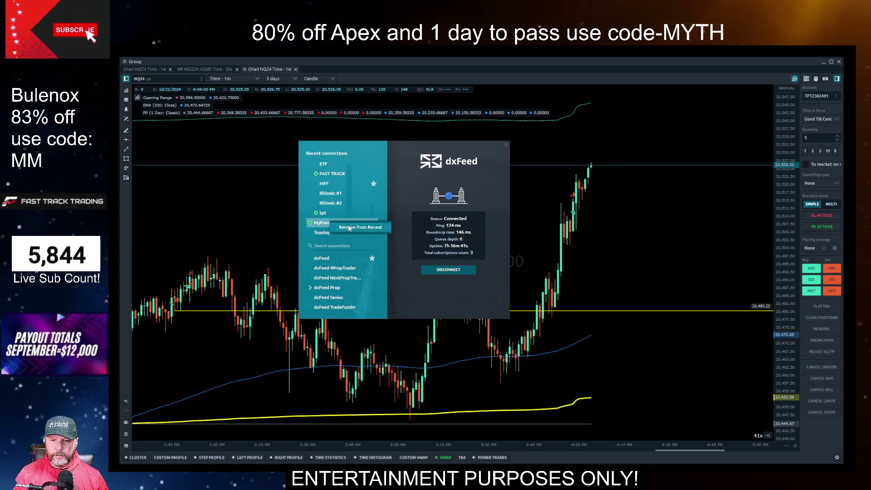
pyautogui.press('Escape')
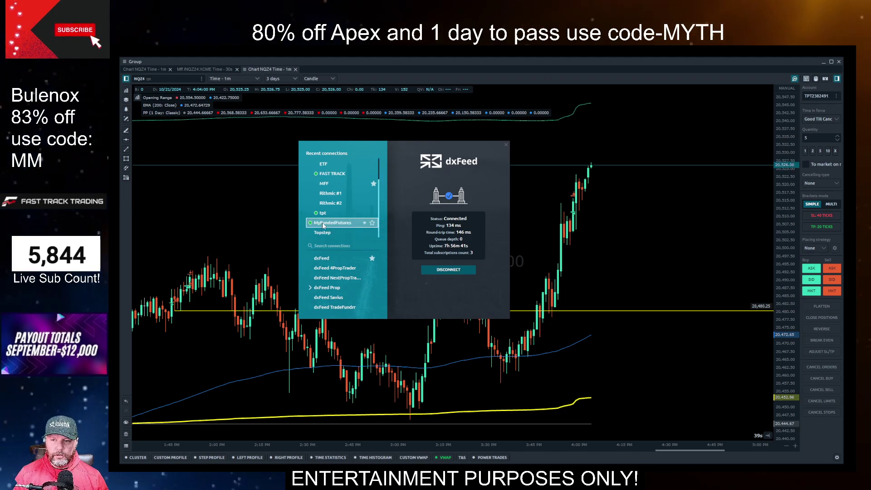
pyautogui.click(449, 270)
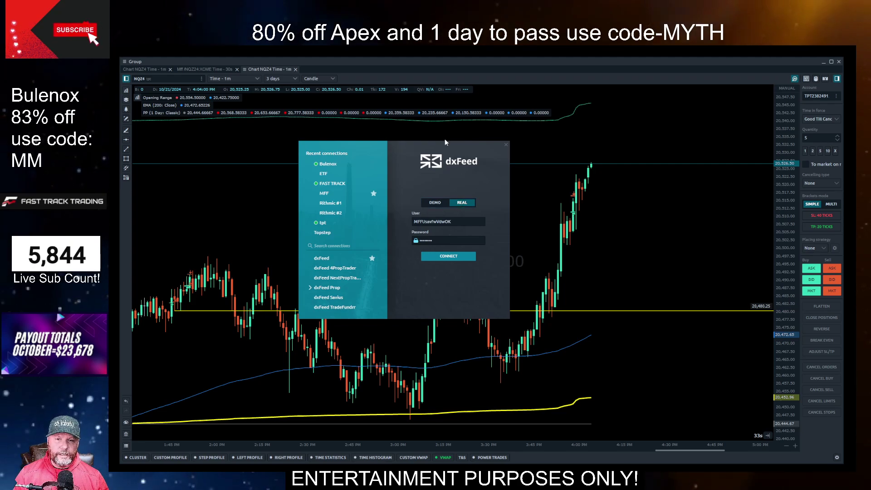
pyautogui.click(440, 256)
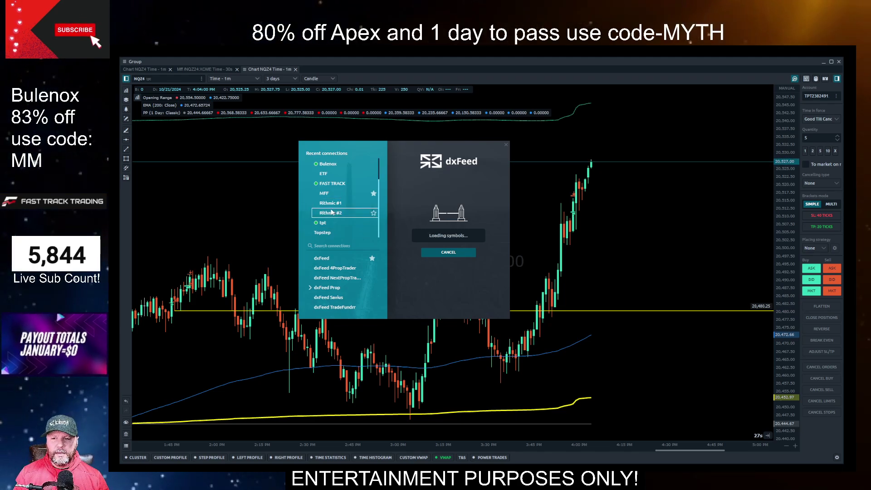
# - Look through the recent connections and expand the dxFeed Prop group to view the connections inside it
pyautogui.scroll(1, 330, 207)
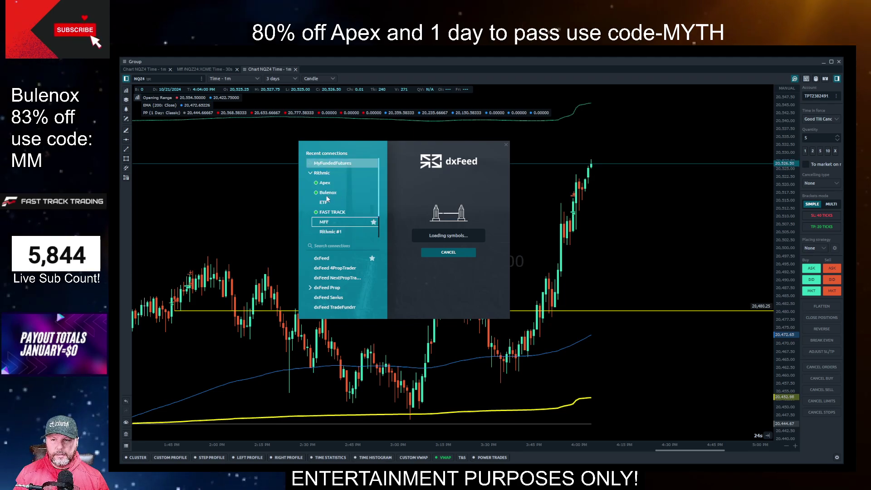
pyautogui.scroll(-1, 326, 202)
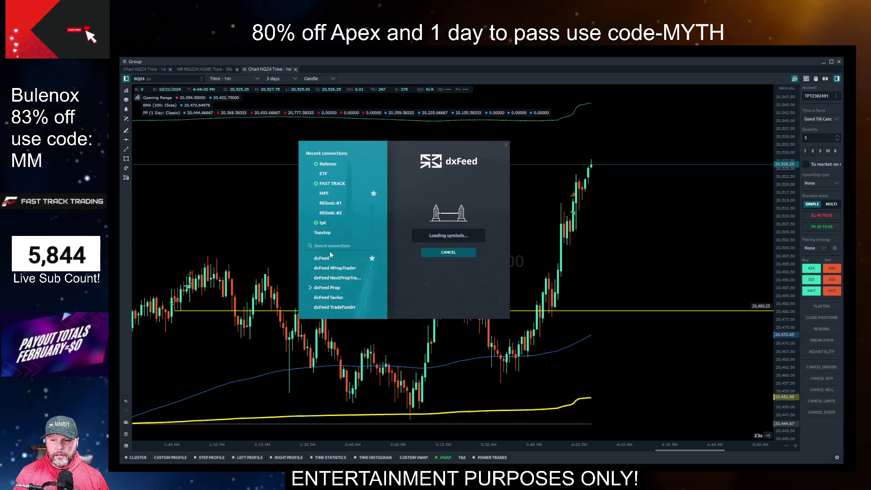
pyautogui.scroll(1, 323, 213)
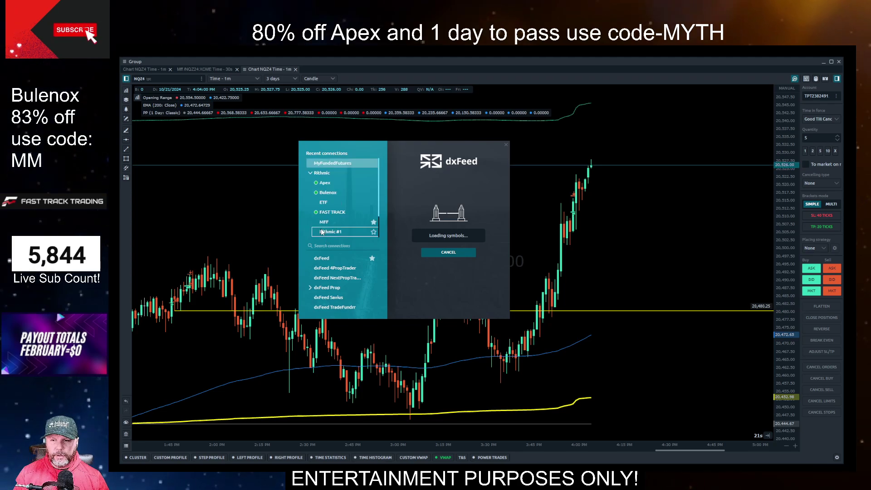
pyautogui.scroll(-1, 320, 227)
pyautogui.scroll(-3, 322, 272)
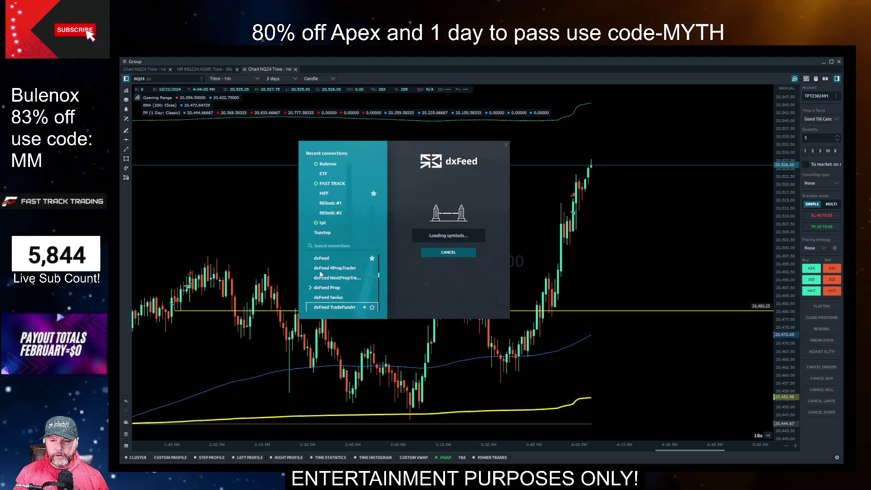
pyautogui.scroll(2, 322, 273)
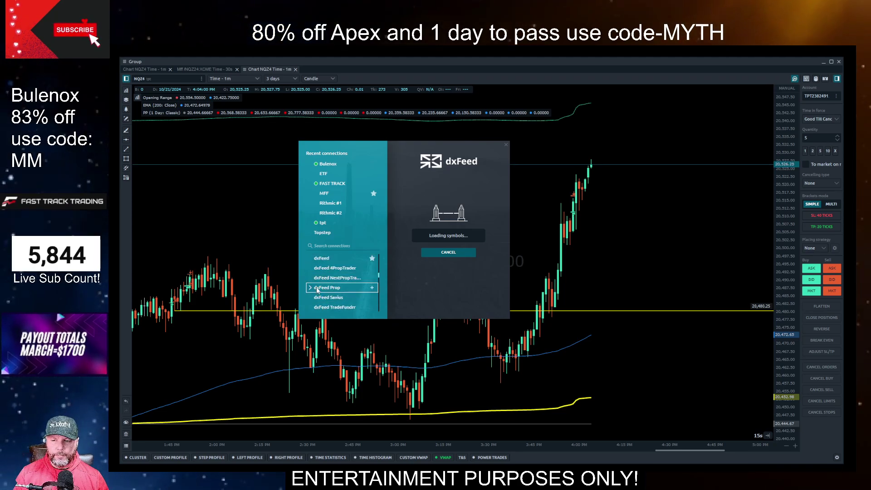
pyautogui.click(309, 288)
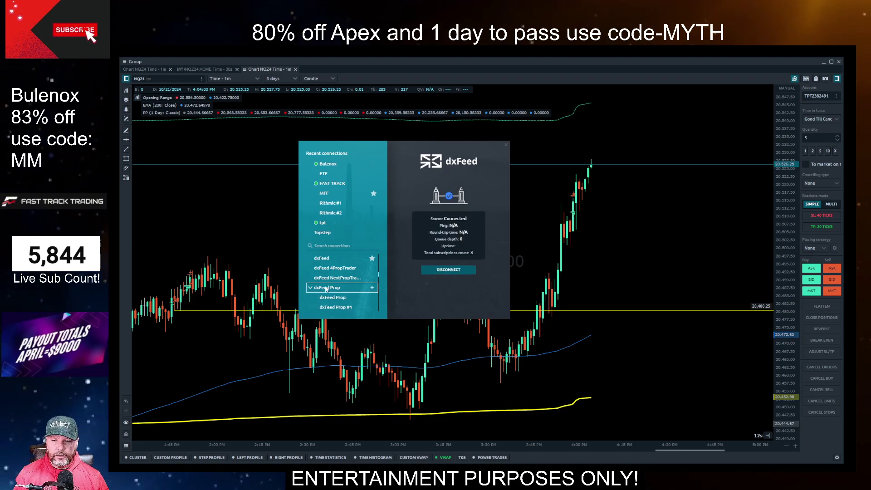
pyautogui.scroll(-2, 327, 287)
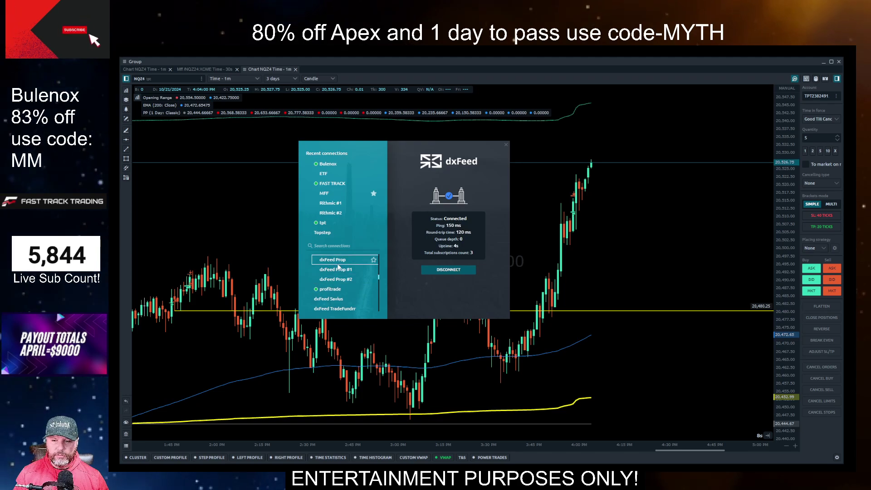
pyautogui.scroll(2, 338, 274)
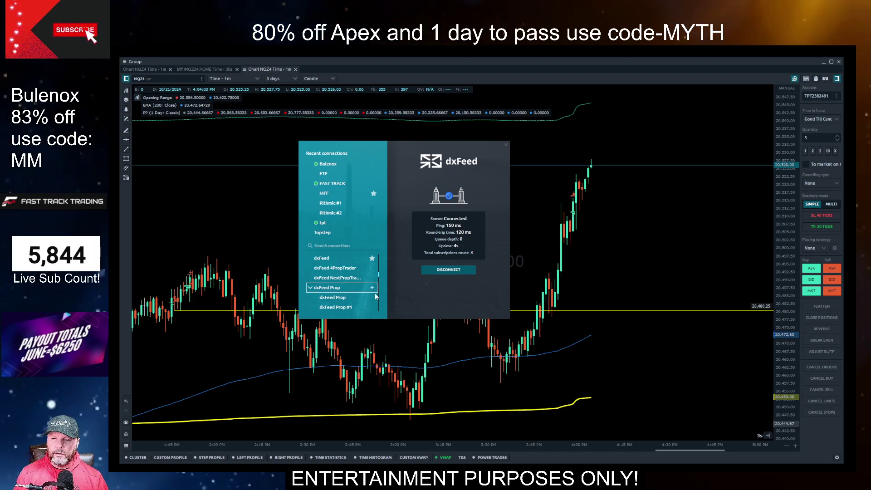
# - Disconnect and reconnect the profitrade connection under dxFeed Prop with its saved login, and close the connections window
pyautogui.rightClick(334, 303)
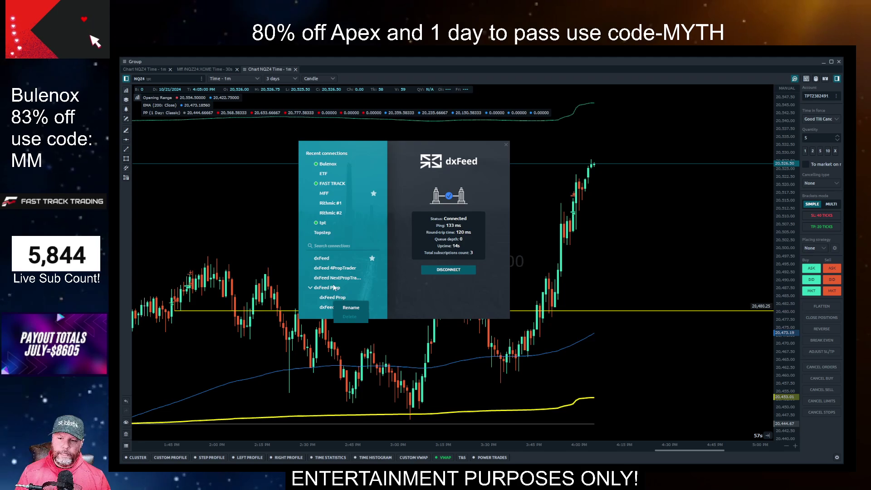
pyautogui.click(323, 283)
pyautogui.scroll(-2, 325, 289)
pyautogui.click(326, 290)
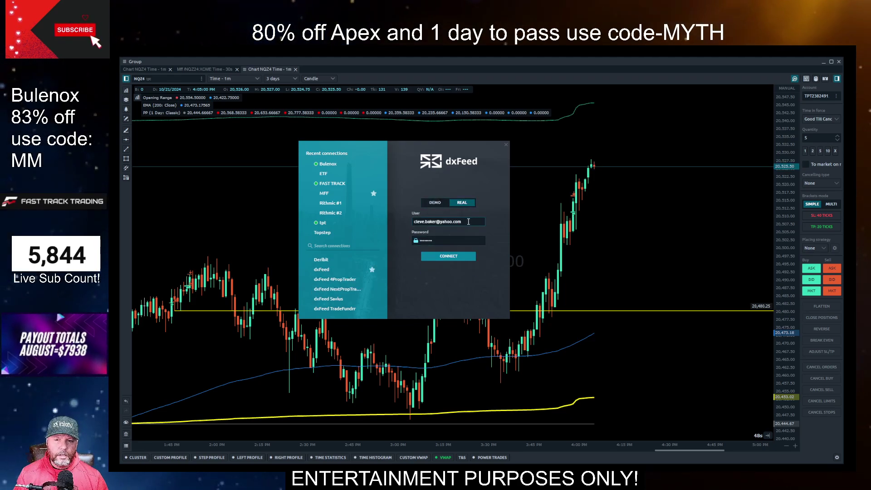
pyautogui.click(452, 258)
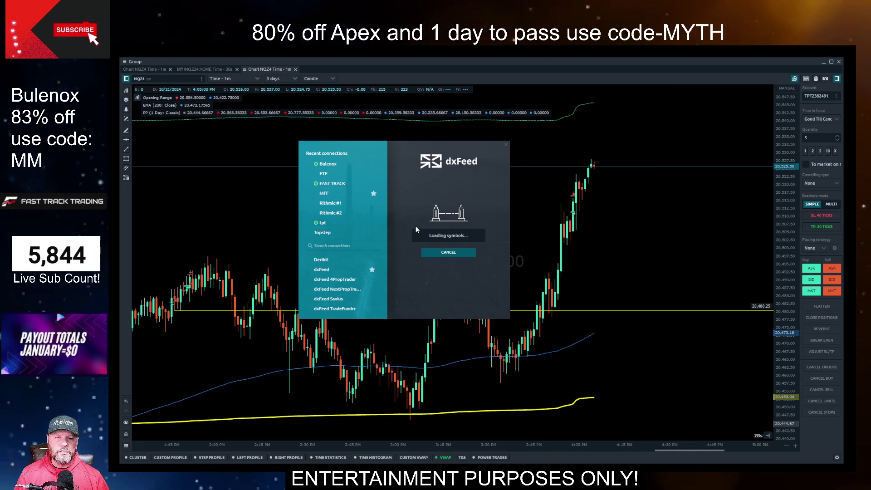
pyautogui.click(507, 145)
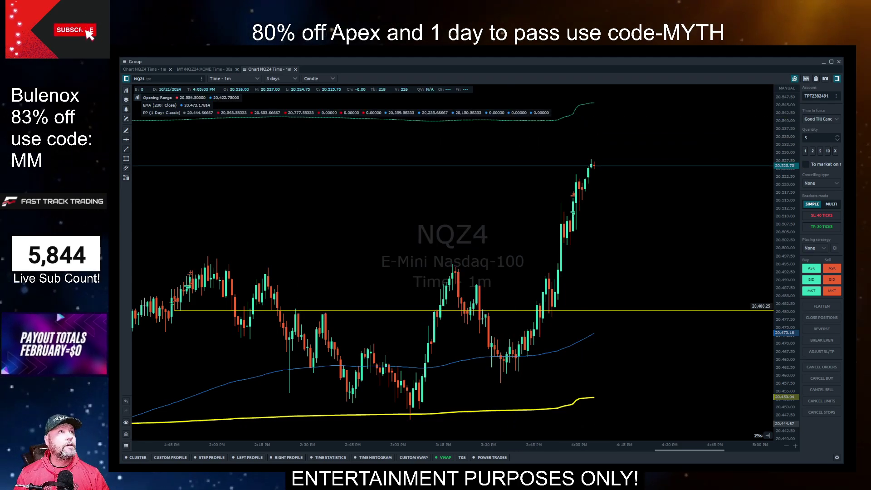
# - Show the copy trading bots and start a new copy trading bot named "dx feed and rythmic"
pyautogui.moveTo(419, 174); pyautogui.dragTo(352, 152)
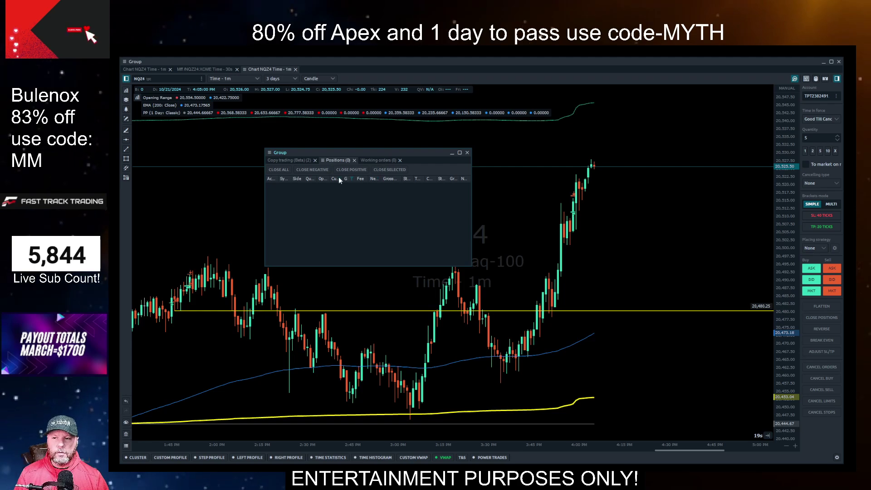
pyautogui.click(290, 160)
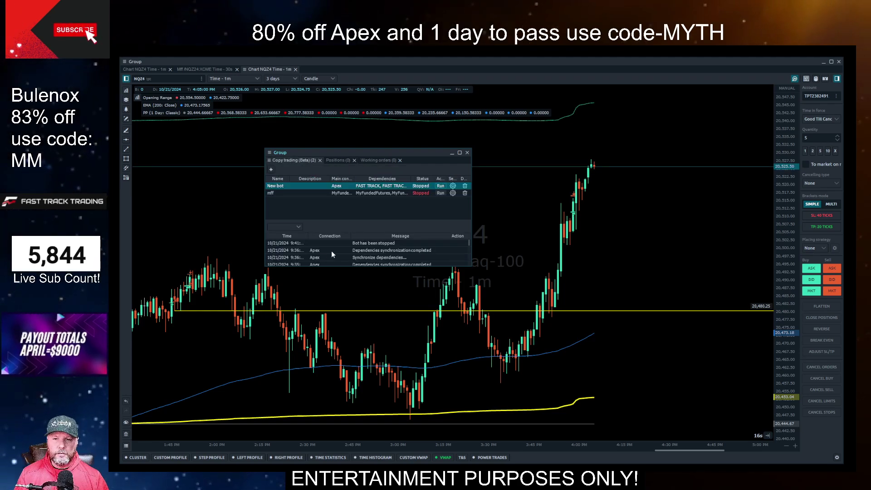
pyautogui.click(271, 169)
pyautogui.click(519, 165)
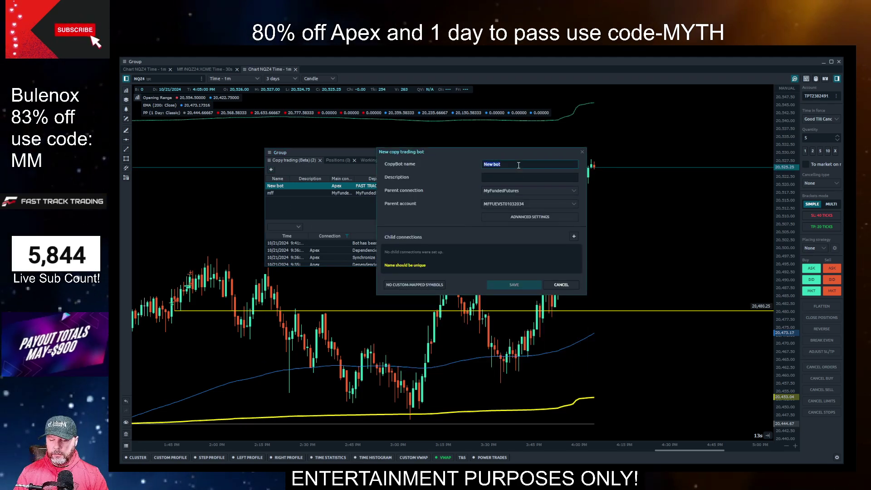
pyautogui.write('dx')
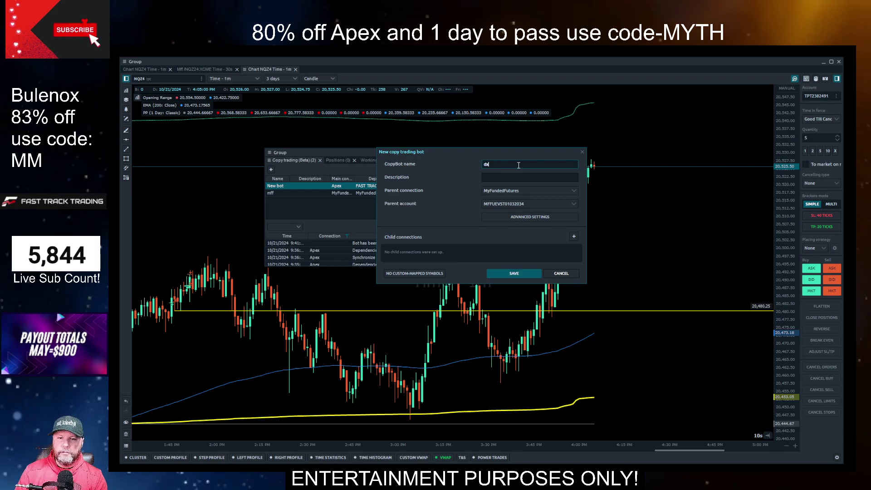
pyautogui.write(' feed and ')
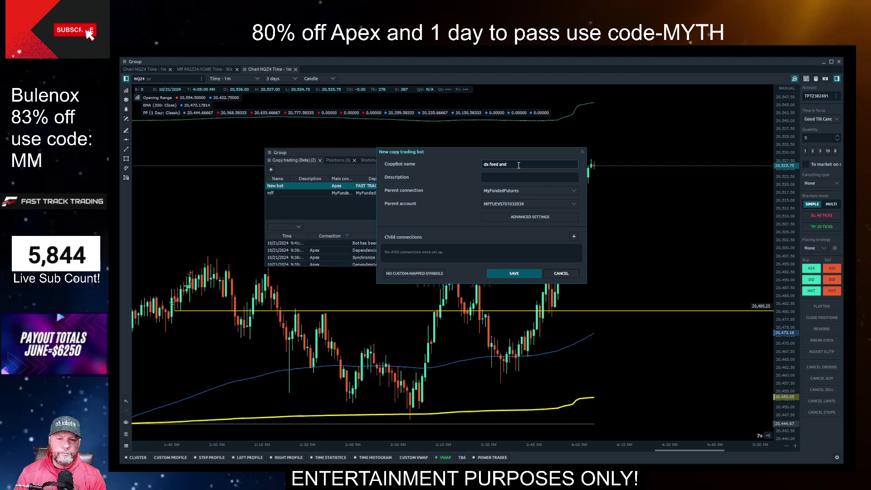
pyautogui.write('rythm')
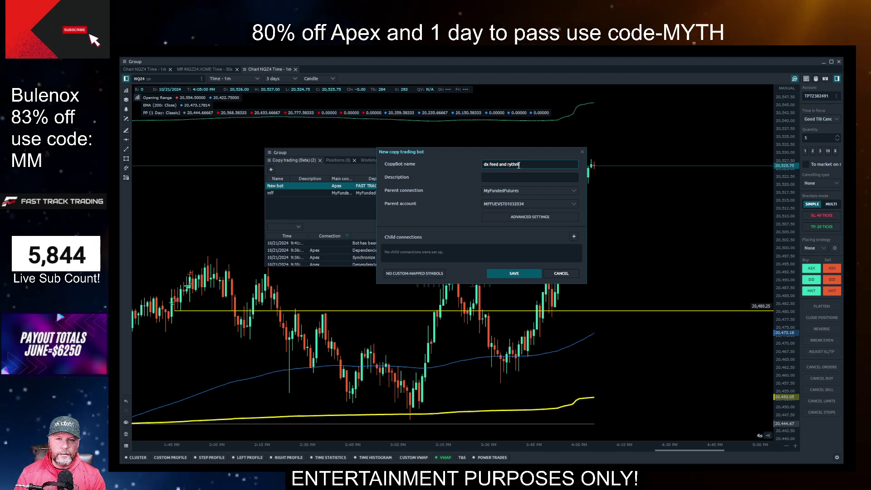
pyautogui.write('ic')
pyautogui.click(456, 214)
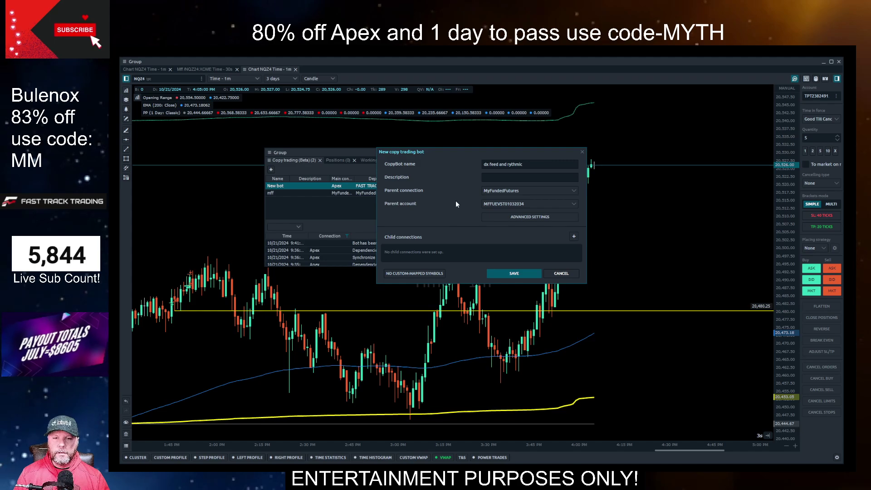
# - Add five child connections to the new copy trading bot
pyautogui.click(574, 237)
pyautogui.click(575, 237)
pyautogui.click(575, 237)
pyautogui.click(574, 236)
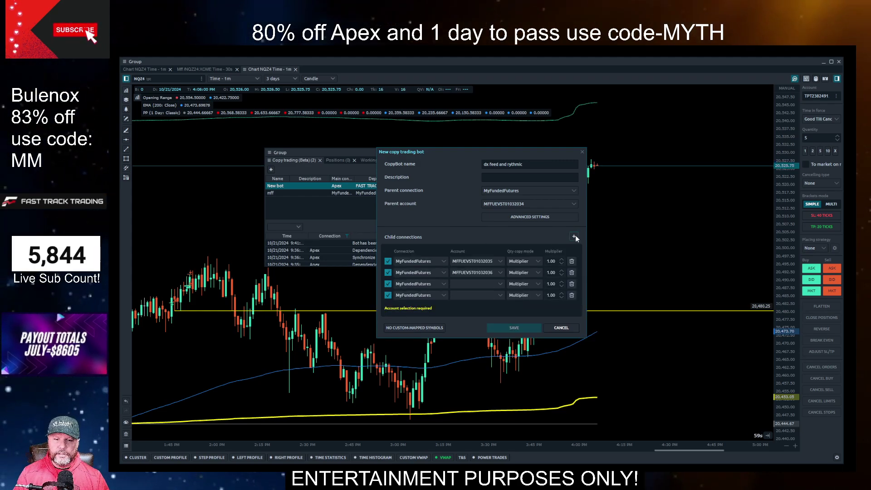
pyautogui.click(575, 236)
# - Set the five child connections, in order, to Bulenox, Apex, tpt, FAST TRACK and profitrade
pyautogui.click(418, 265)
pyautogui.click(414, 279)
pyautogui.click(415, 273)
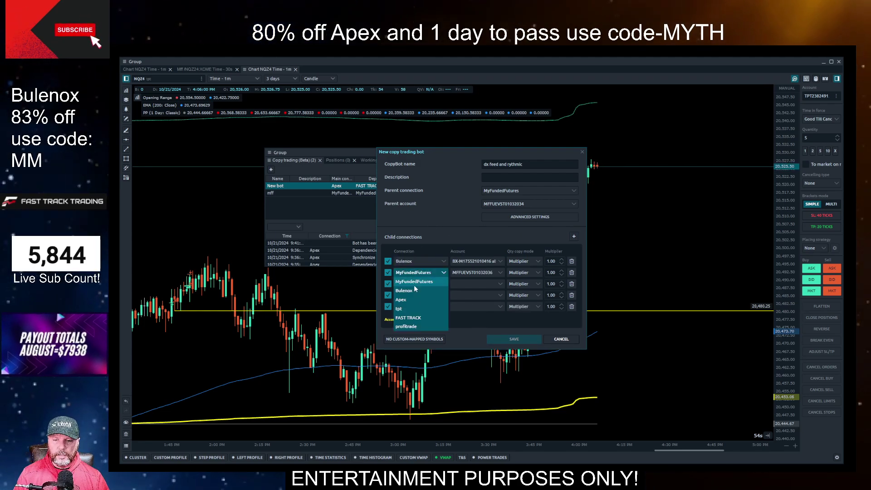
pyautogui.click(406, 299)
pyautogui.click(416, 283)
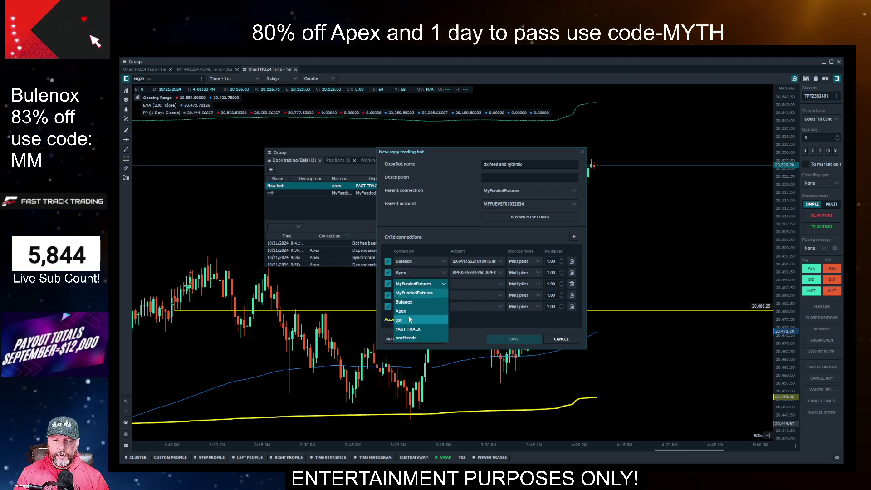
pyautogui.click(409, 320)
pyautogui.click(417, 295)
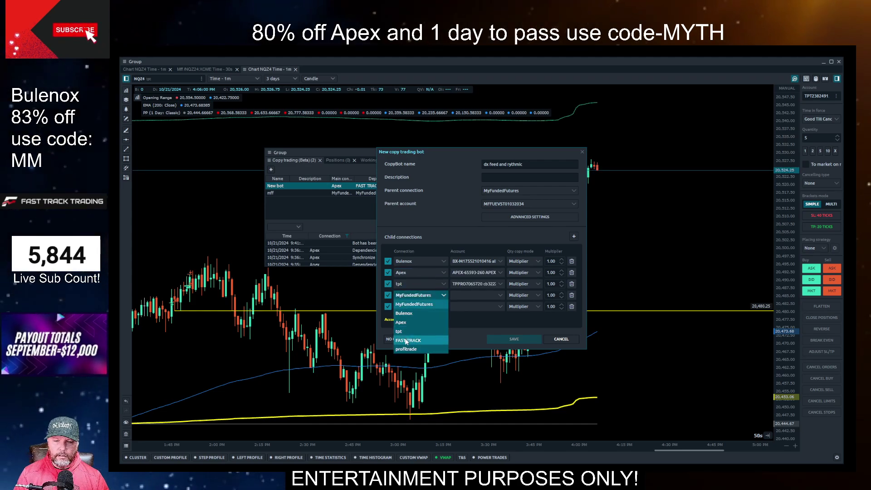
pyautogui.click(407, 340)
pyautogui.click(413, 306)
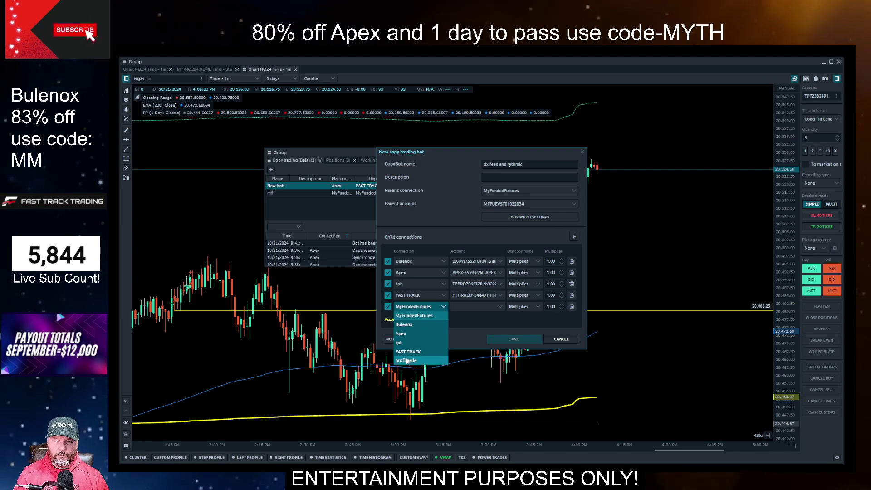
pyautogui.click(408, 359)
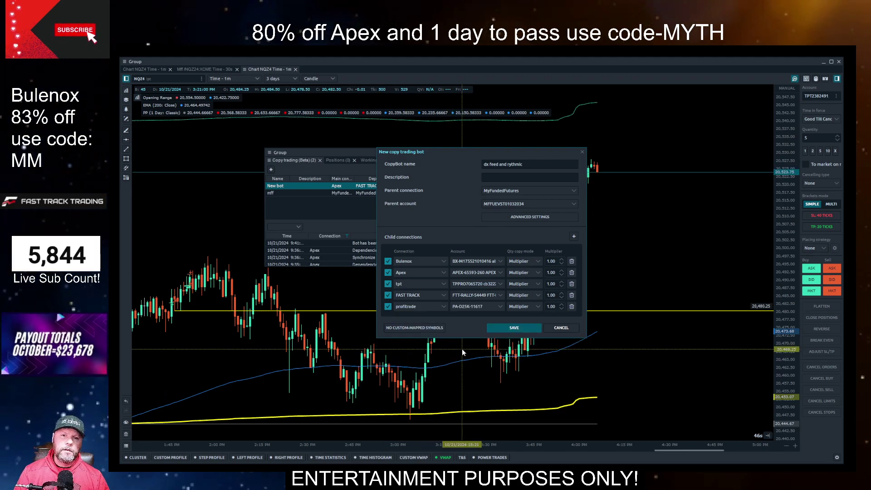
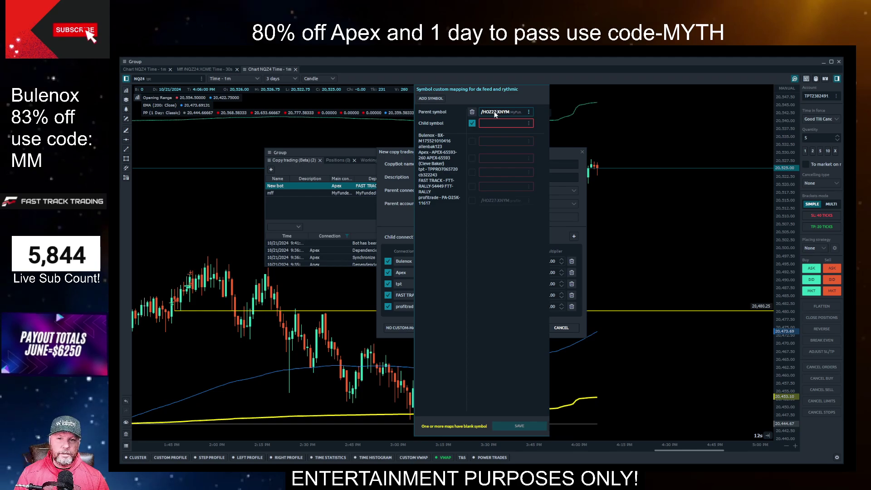
# - Move the symbol mapping window clear of the bot settings and set the parent symbol to /NQZ24:XCME from the XCME futures
pyautogui.moveTo(494, 92); pyautogui.dragTo(318, 112)
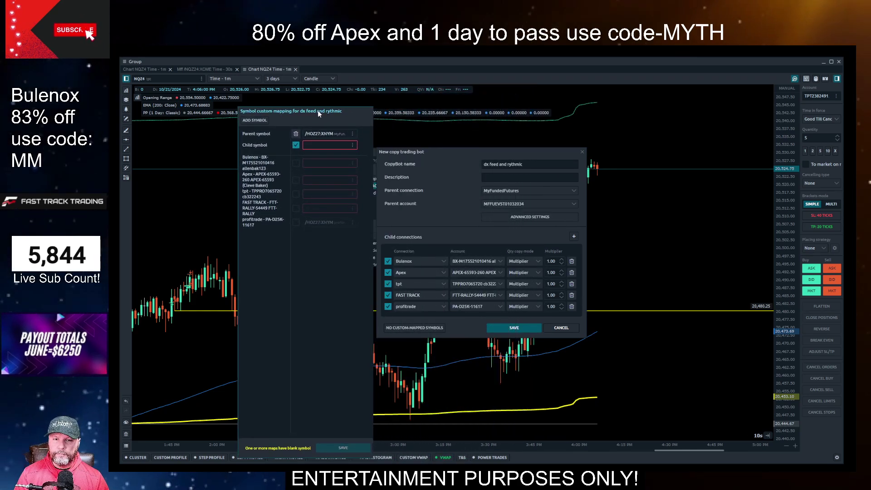
pyautogui.click(336, 134)
pyautogui.scroll(2, 319, 190)
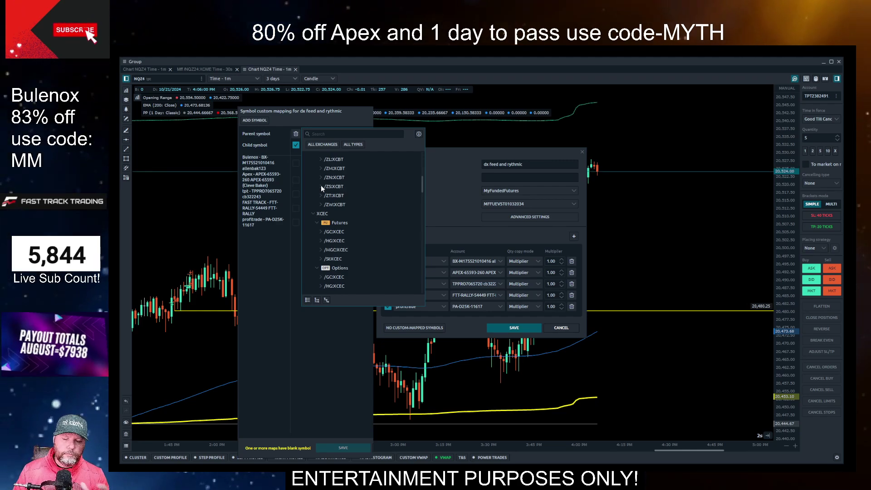
pyautogui.scroll(1, 331, 196)
pyautogui.scroll(4, 331, 197)
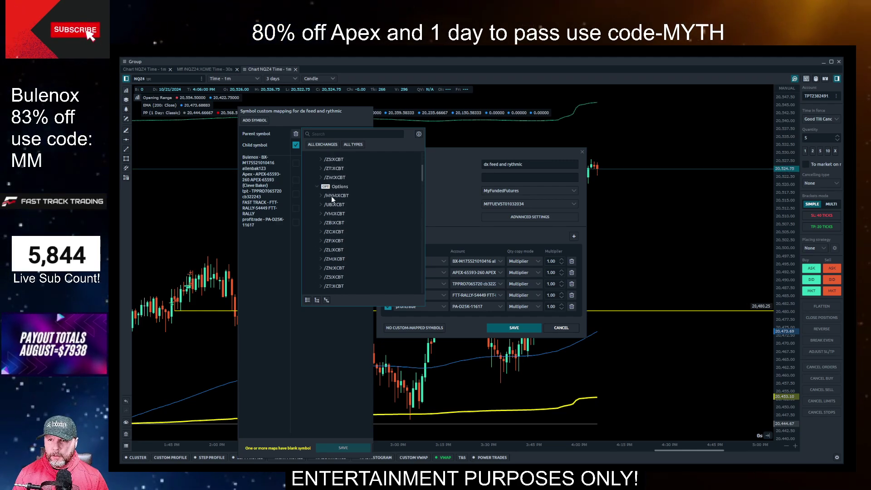
pyautogui.scroll(-5, 332, 198)
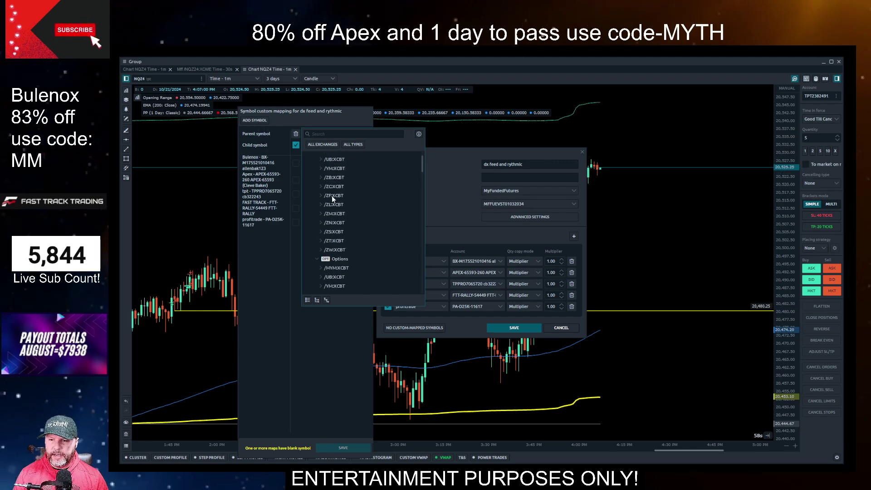
pyautogui.scroll(-3, 332, 198)
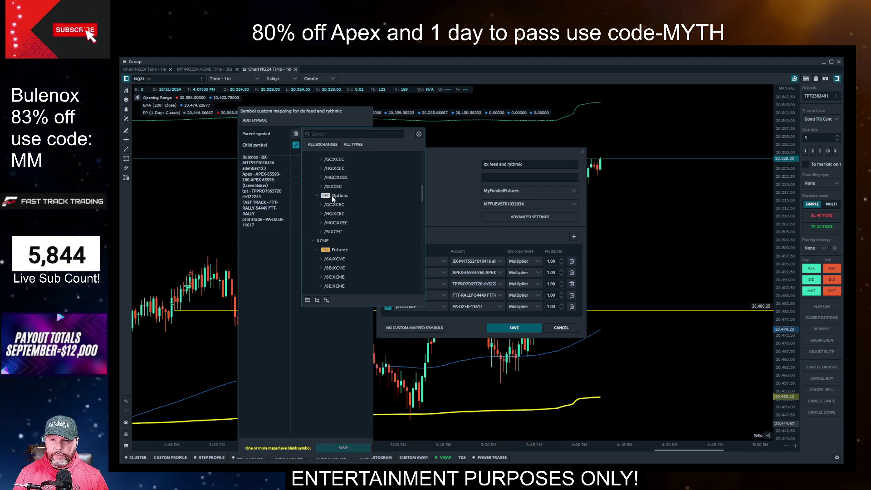
pyautogui.scroll(-2, 333, 199)
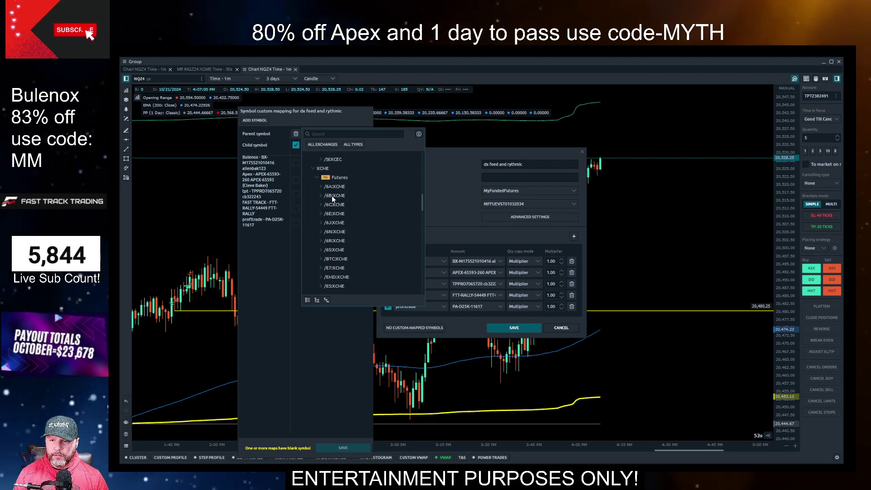
pyautogui.scroll(-7, 332, 195)
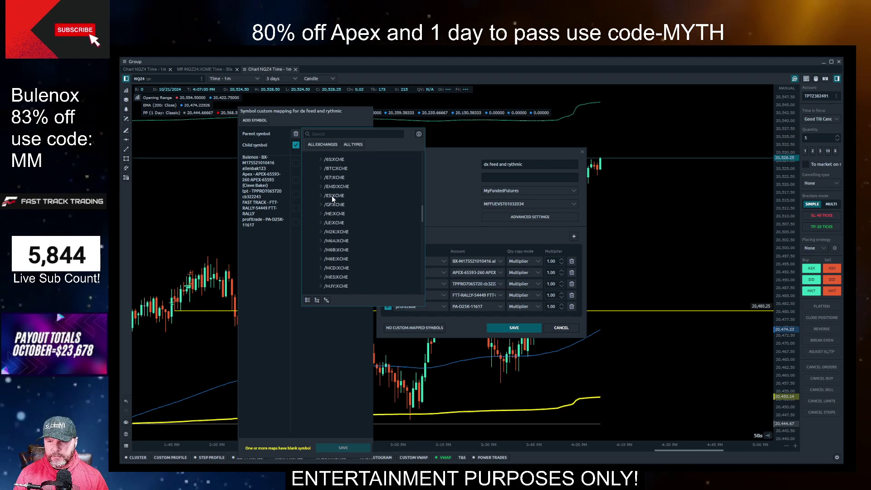
pyautogui.scroll(-1, 331, 196)
pyautogui.scroll(-3, 331, 195)
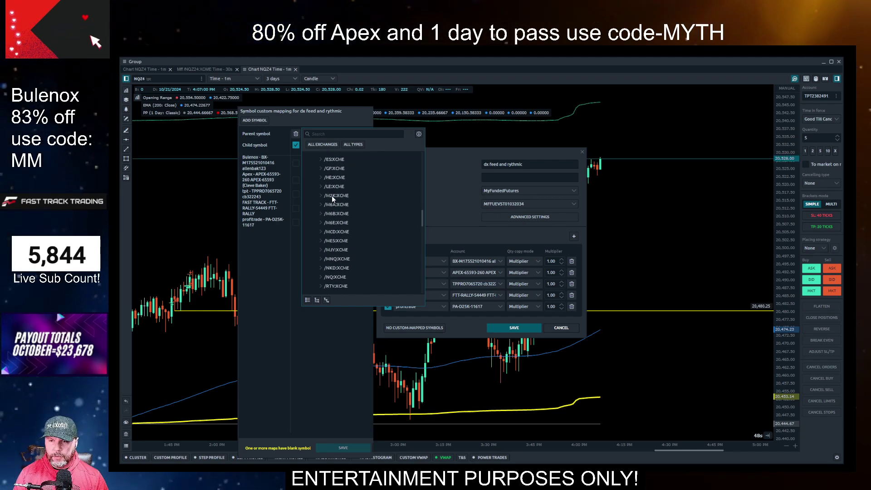
pyautogui.click(320, 240)
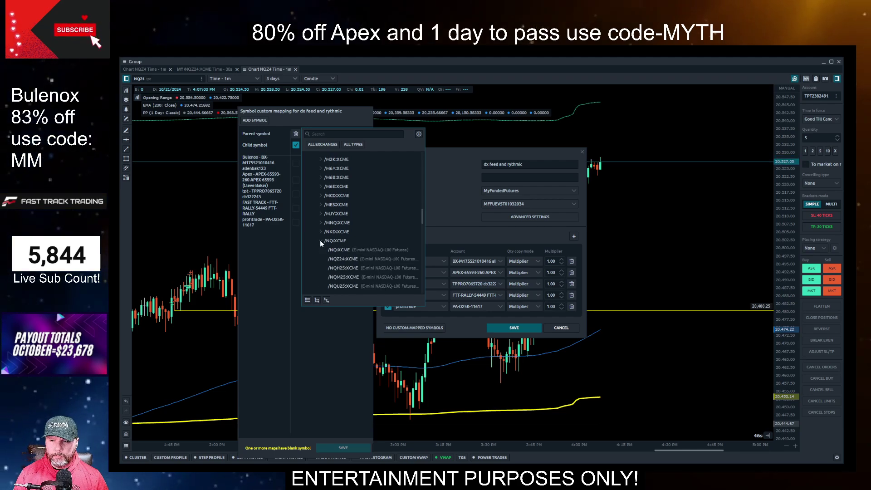
pyautogui.click(339, 257)
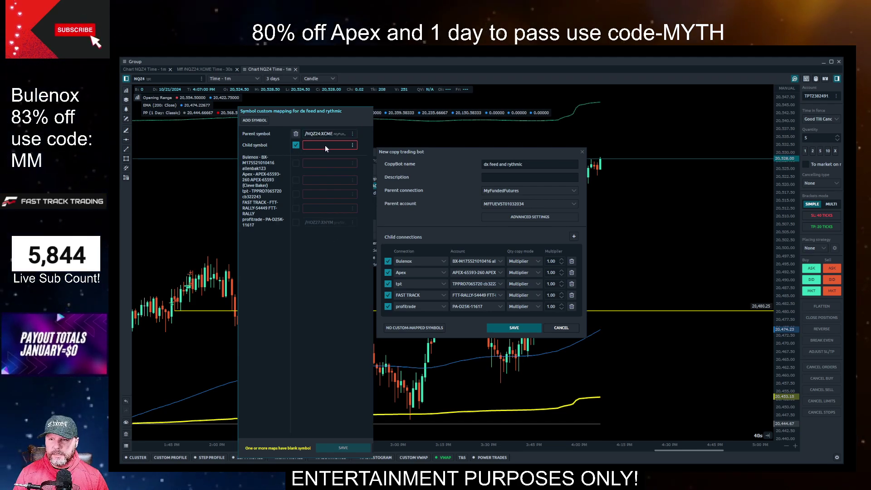
# - Turn off the shared child symbol, enable the individual Bulenox mapping and set its symbol to NQZ4
pyautogui.click(296, 145)
pyautogui.click(295, 163)
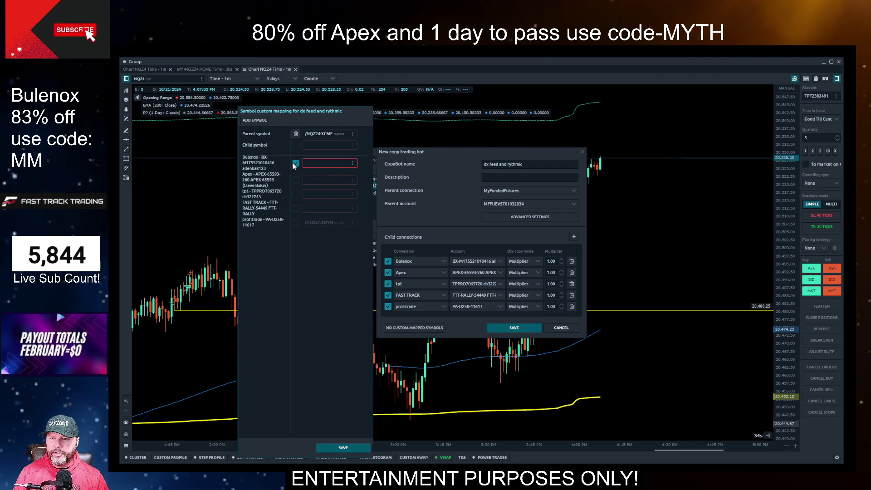
pyautogui.click(318, 163)
pyautogui.click(325, 174)
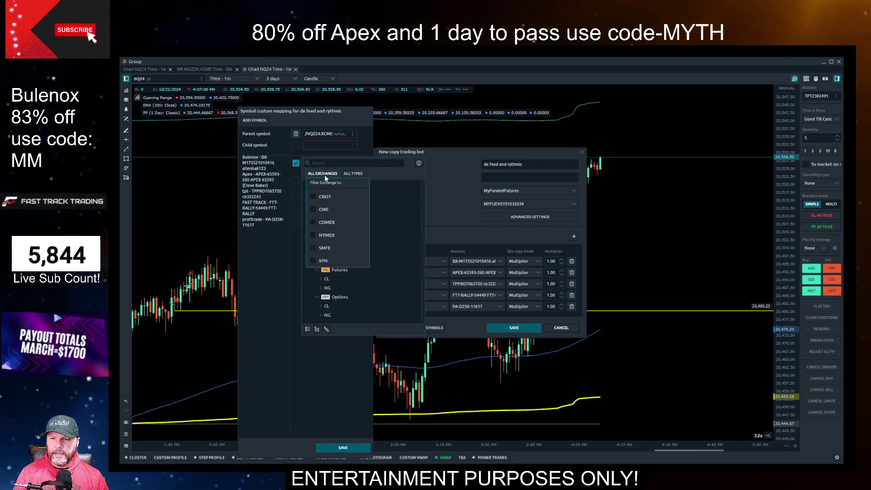
pyautogui.click(391, 213)
pyautogui.scroll(-3, 350, 224)
pyautogui.scroll(-5, 351, 224)
pyautogui.scroll(-6, 371, 245)
pyautogui.click(320, 276)
pyautogui.click(339, 306)
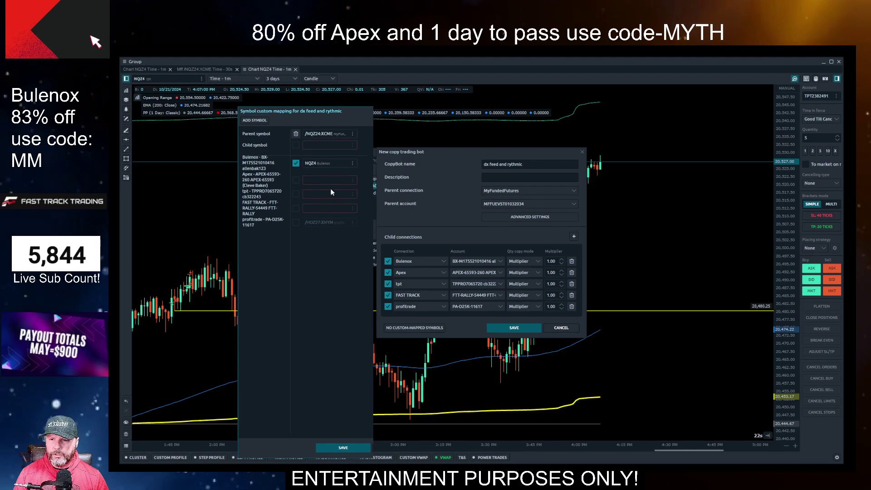
# - Enable the symbol mapping for the Apex child account and set it to NQZ4
pyautogui.click(296, 180)
pyautogui.click(319, 181)
pyautogui.scroll(-10, 324, 225)
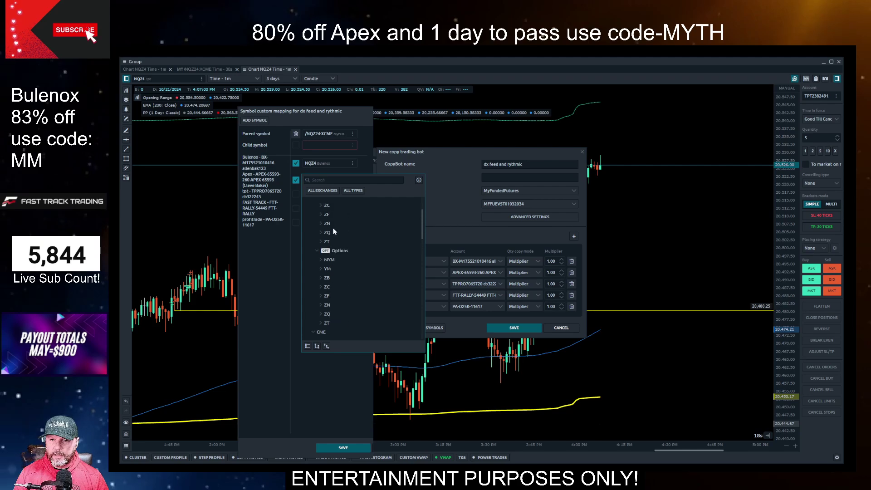
pyautogui.scroll(-5, 335, 234)
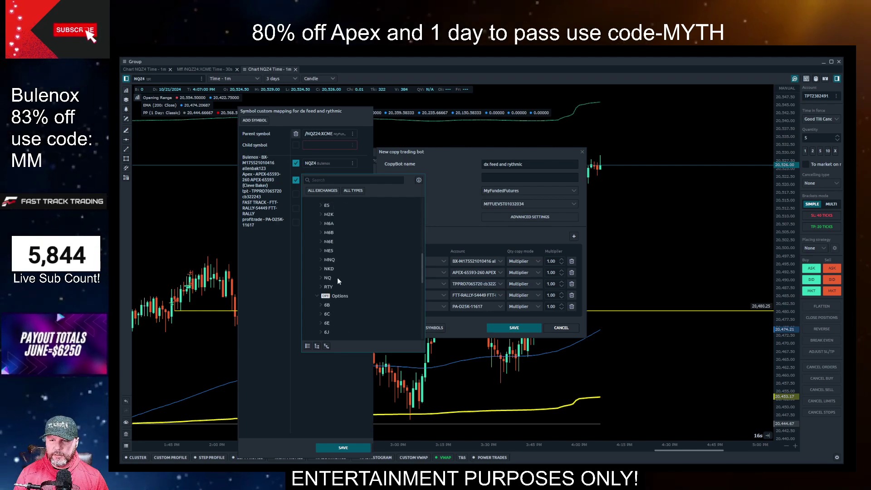
pyautogui.click(319, 278)
pyautogui.click(337, 305)
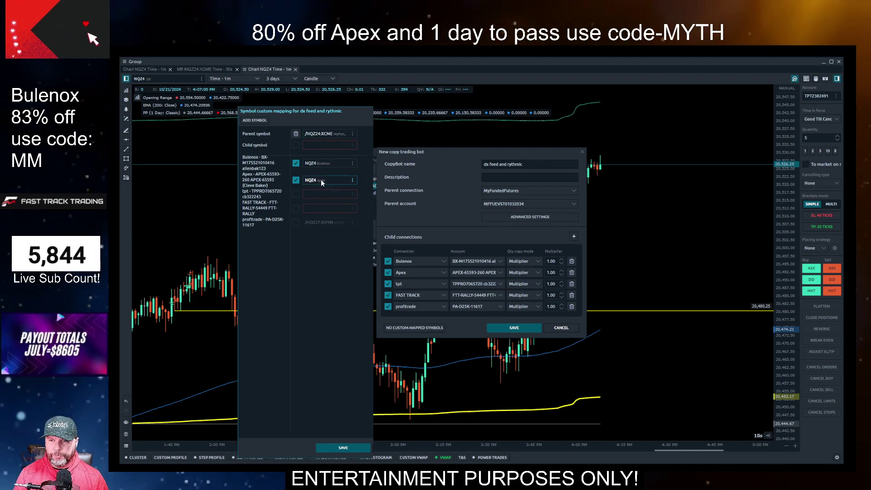
# - Enable the symbol mappings for the tpt and FAST TRACK child accounts and set both to NQZ4
pyautogui.click(295, 194)
pyautogui.click(322, 195)
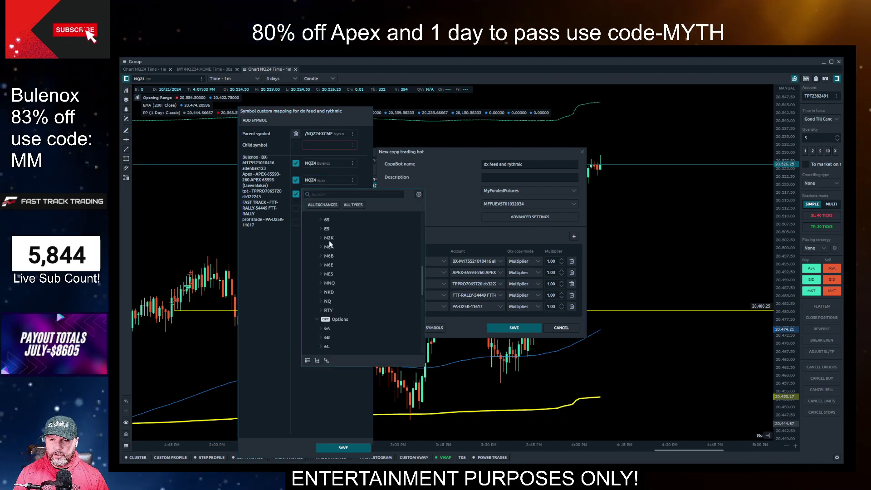
pyautogui.click(320, 300)
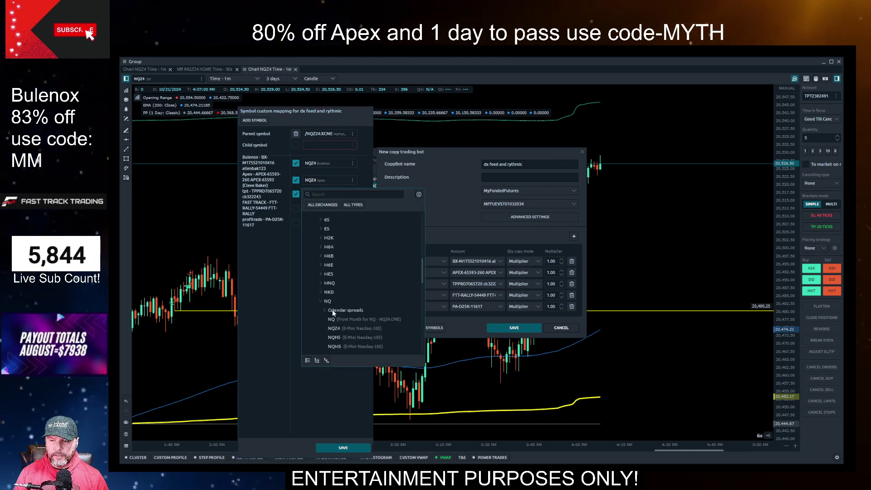
pyautogui.click(339, 329)
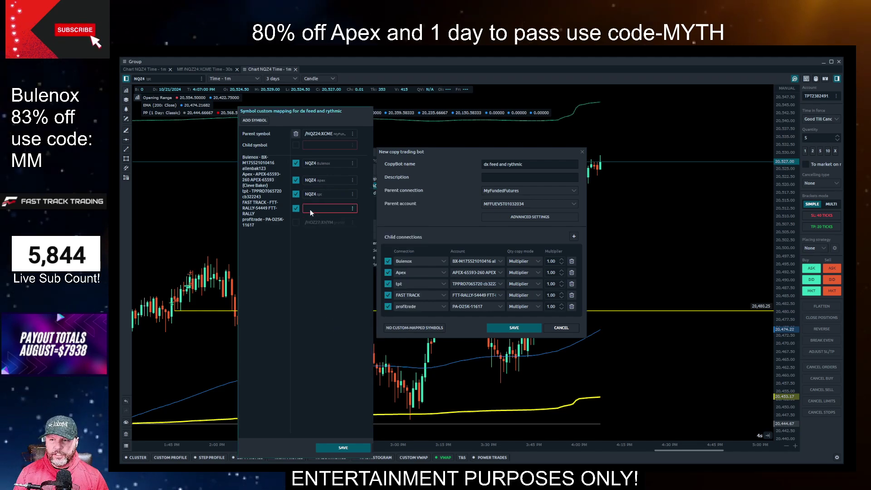
pyautogui.click(317, 213)
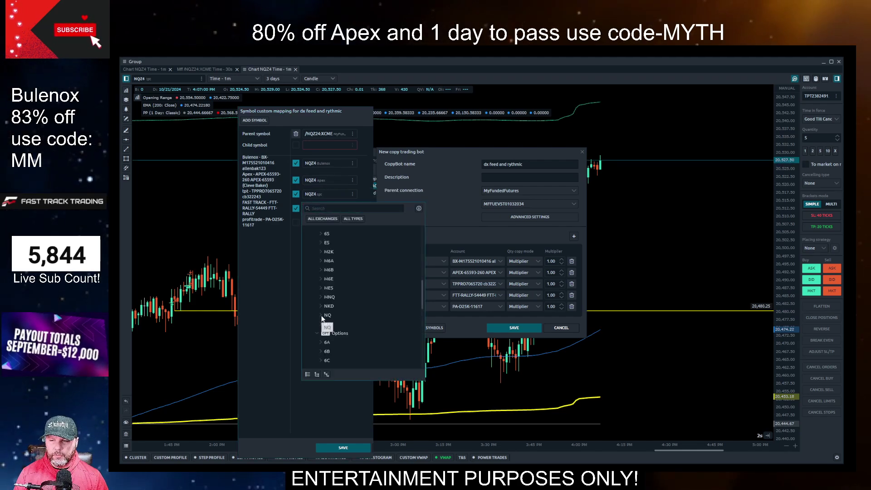
pyautogui.click(335, 343)
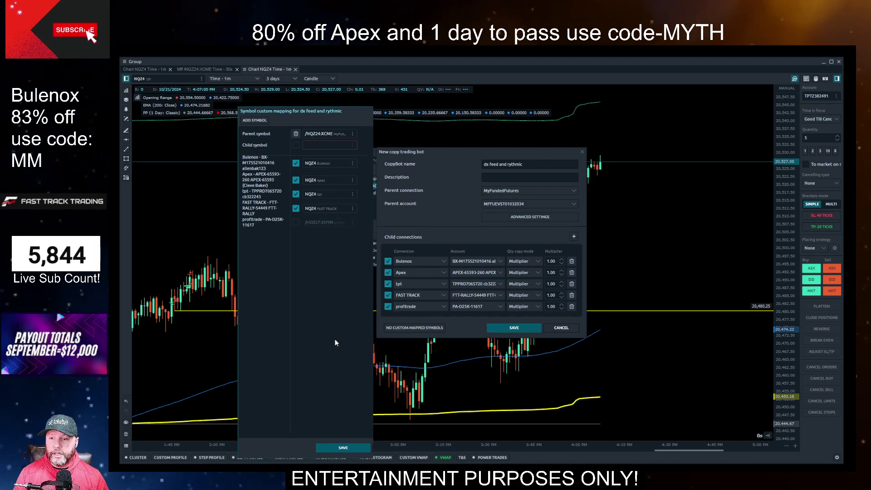
# - Enable the profitrade symbol mapping, set it to /NQZ24:XCME and save the custom symbol mapping
pyautogui.click(296, 223)
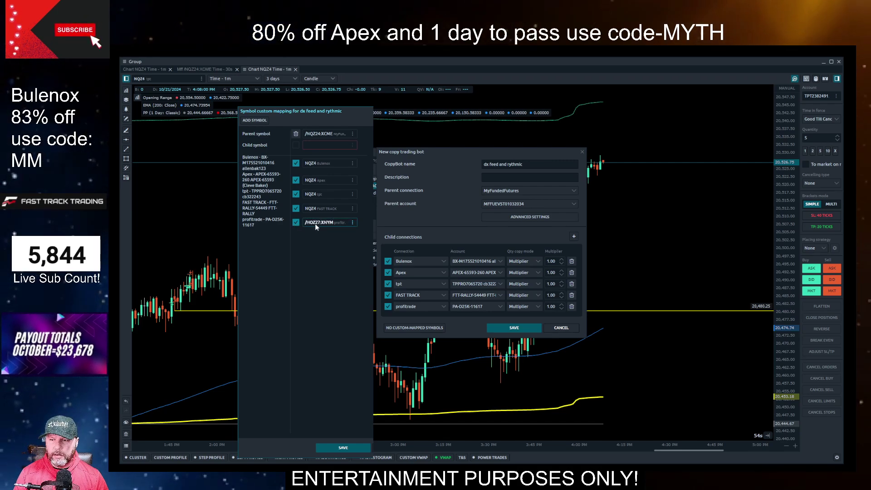
pyautogui.click(317, 227)
pyautogui.scroll(-8, 320, 310)
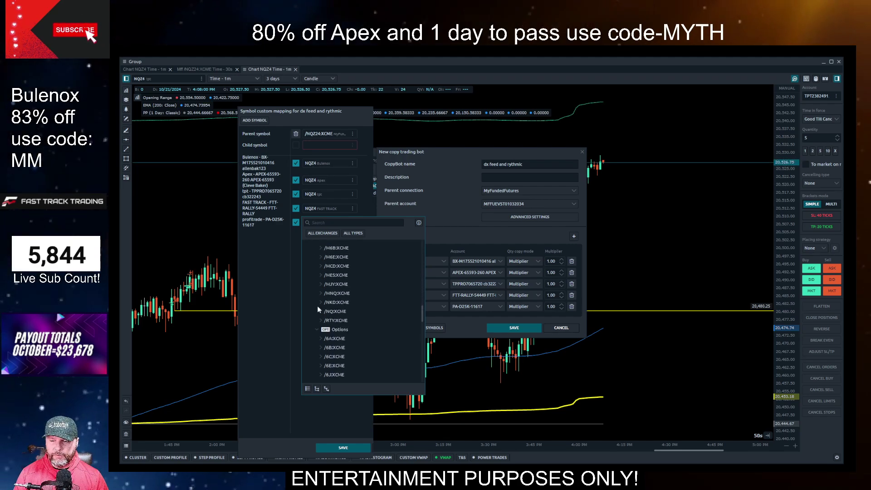
pyautogui.click(321, 312)
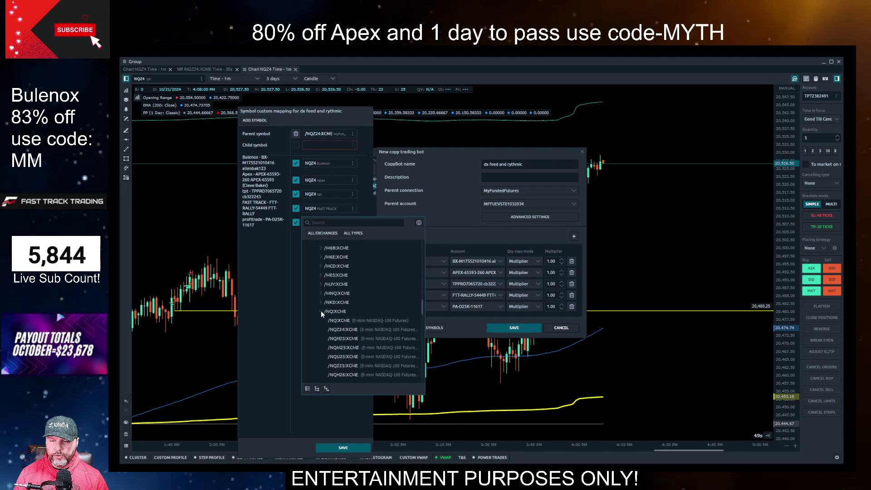
pyautogui.click(338, 330)
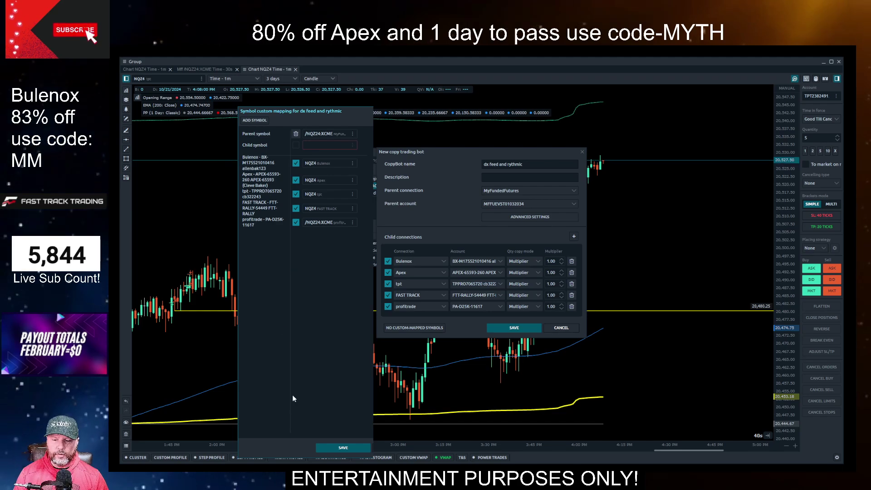
pyautogui.click(326, 448)
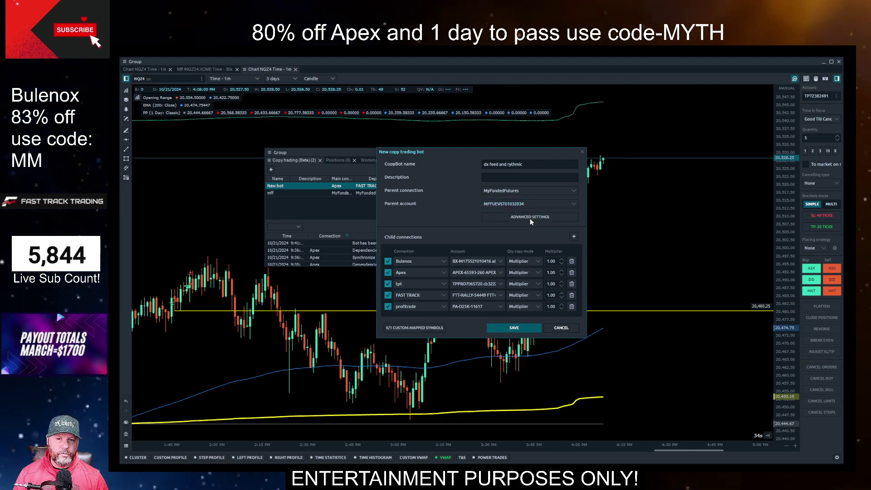
# - Save the new copy trading bot and run it, accepting the synchronization of all positions and orders
pyautogui.click(508, 328)
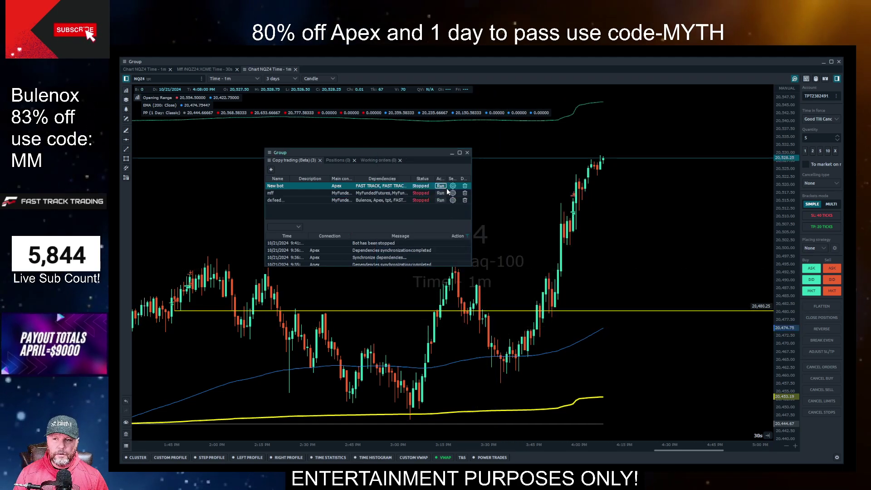
pyautogui.click(440, 201)
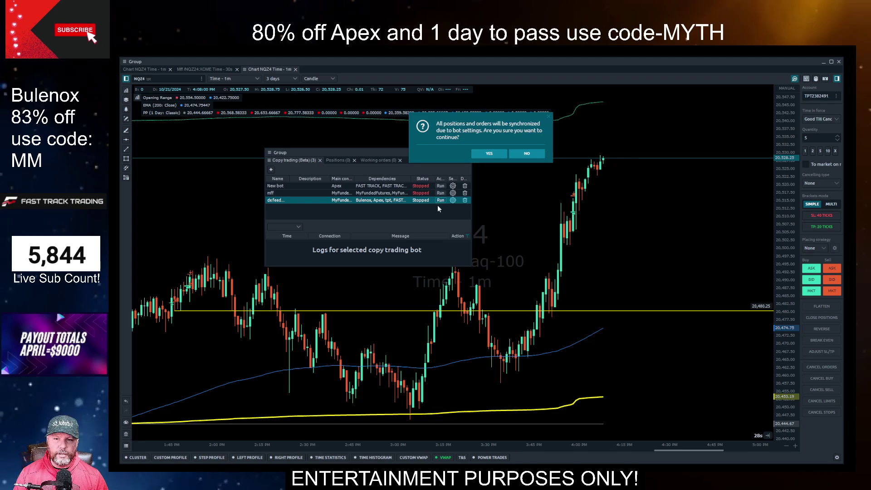
pyautogui.click(485, 154)
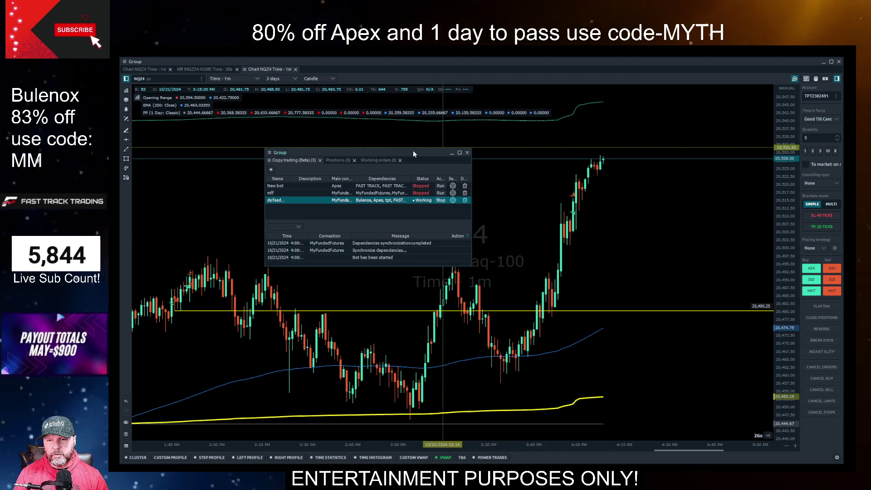
# - Switch the NQZ4 chart to the /NQZ24:XCME contract from the MyFundedFutures connection, filtering the symbol list by that connection
pyautogui.moveTo(409, 153); pyautogui.dragTo(869, 227)
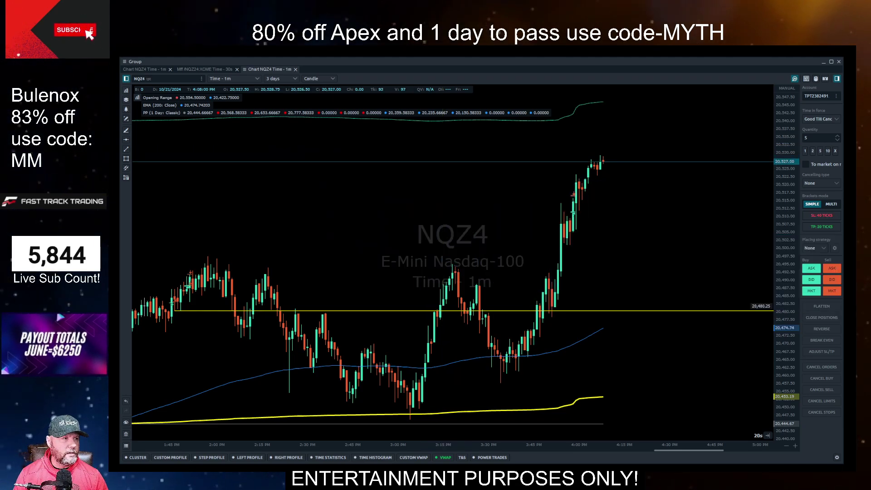
pyautogui.moveTo(869, 225); pyautogui.dragTo(256, 183)
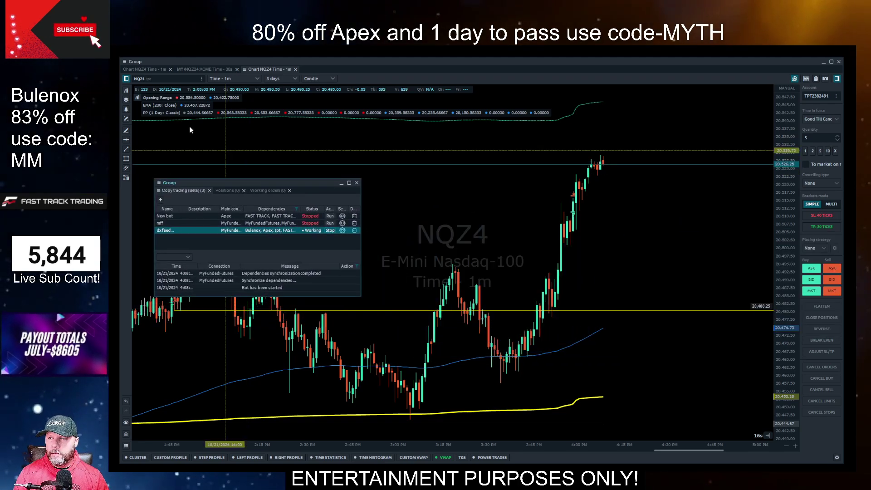
pyautogui.click(166, 79)
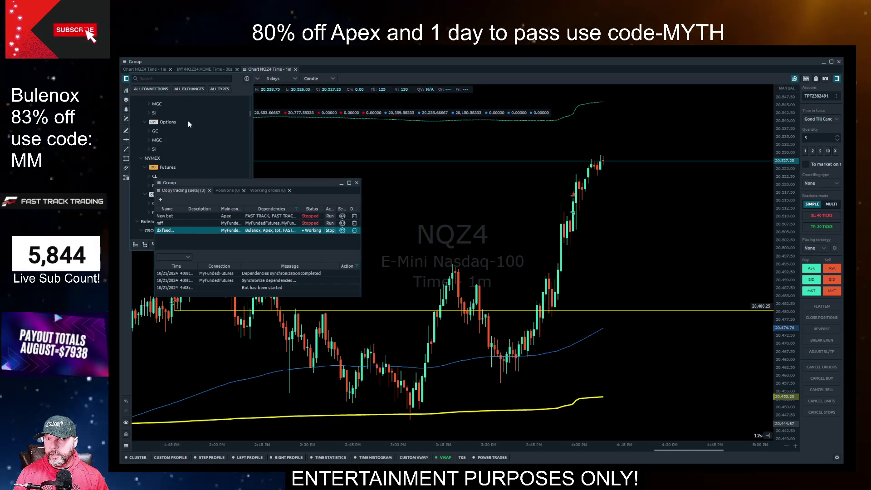
pyautogui.click(155, 90)
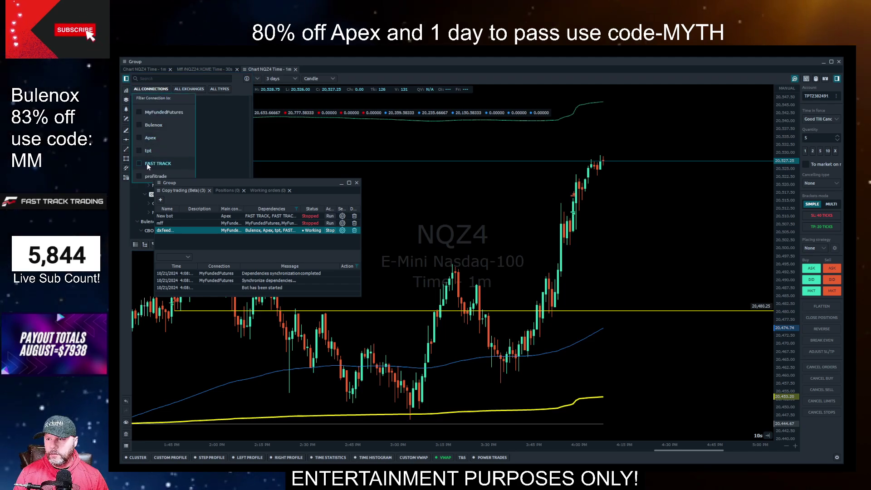
pyautogui.click(151, 114)
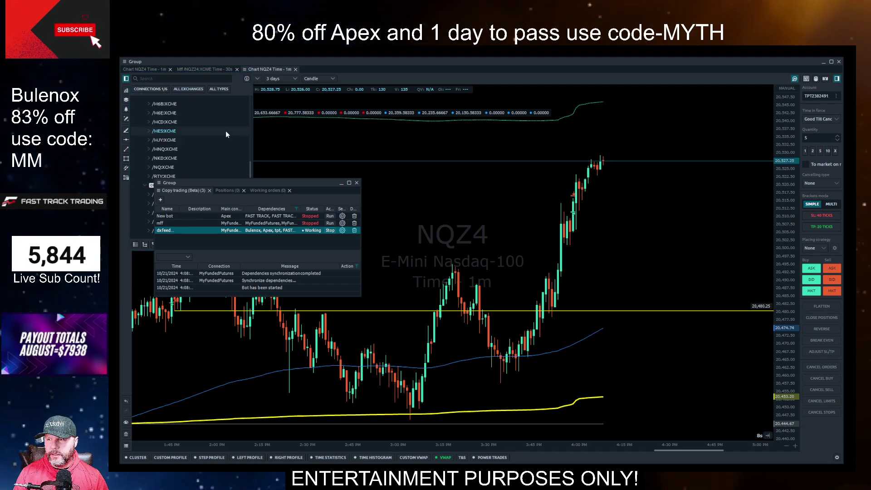
pyautogui.scroll(-2, 181, 143)
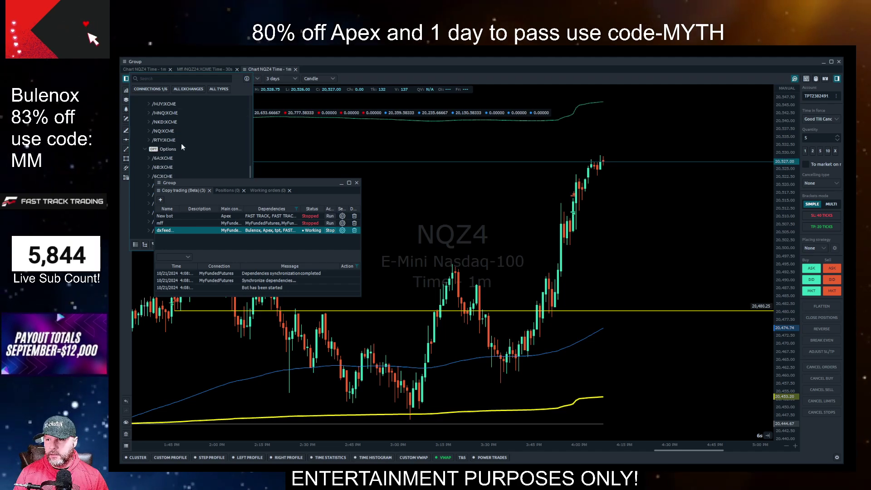
pyautogui.click(149, 130)
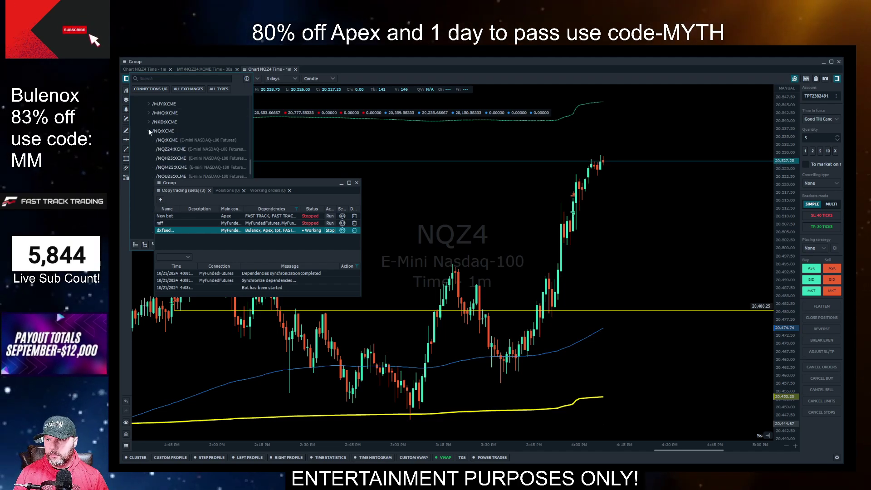
pyautogui.click(170, 149)
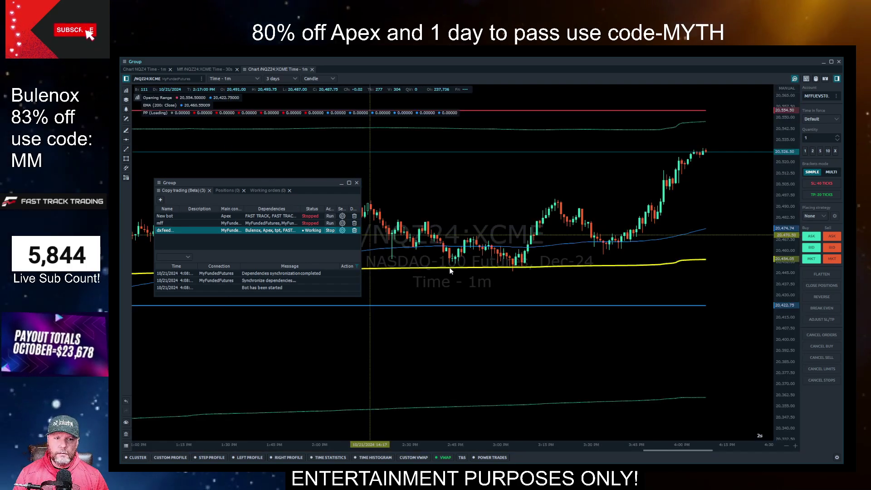
# - Check the parent connection and parent account in the dx feed and rythmic bot's settings, leaving them unsaved
pyautogui.click(342, 230)
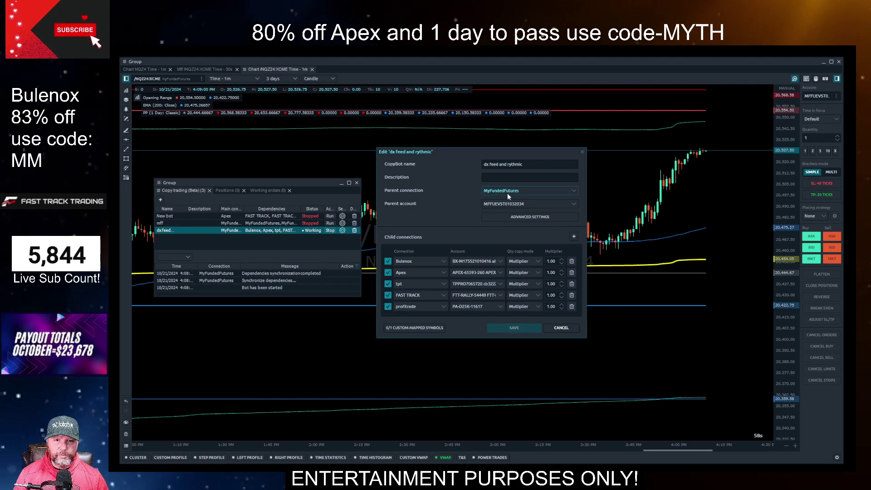
pyautogui.click(561, 328)
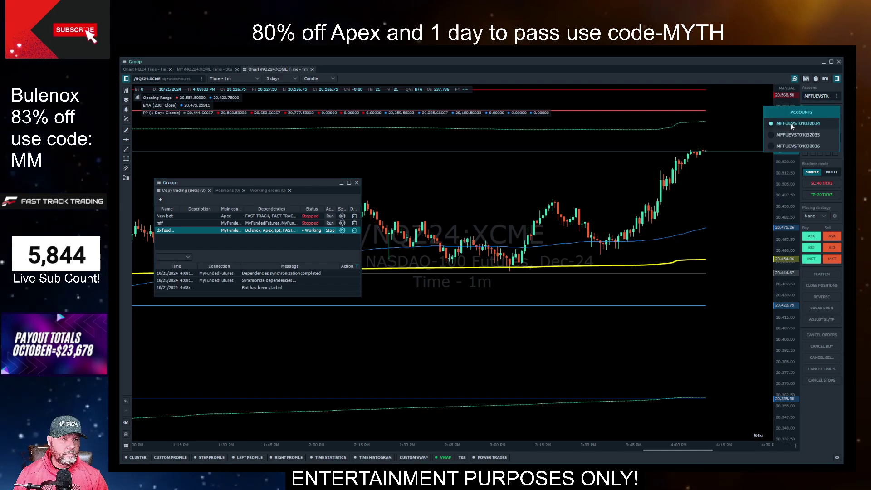
# - Show the working orders and place a sell stop order for 1 contract at 20,393.50 on the /NQZ24:XCME chart
pyautogui.click(267, 191)
pyautogui.moveTo(260, 181); pyautogui.dragTo(254, 125)
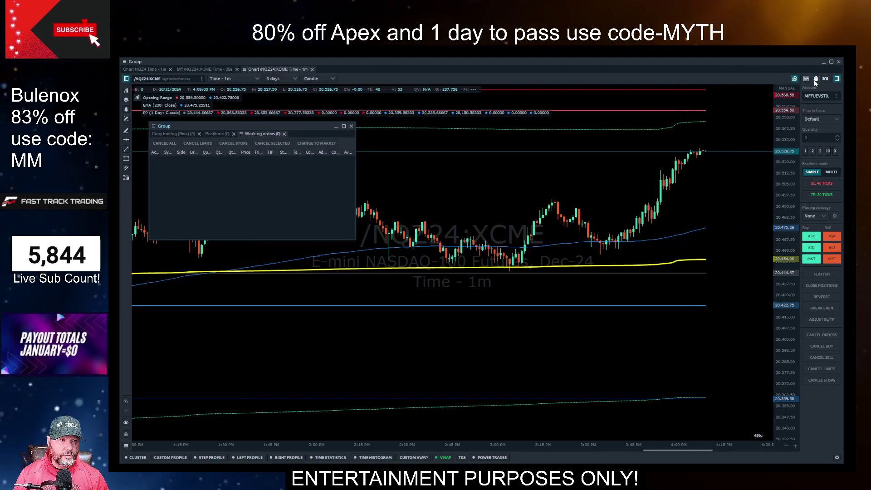
pyautogui.click(453, 348)
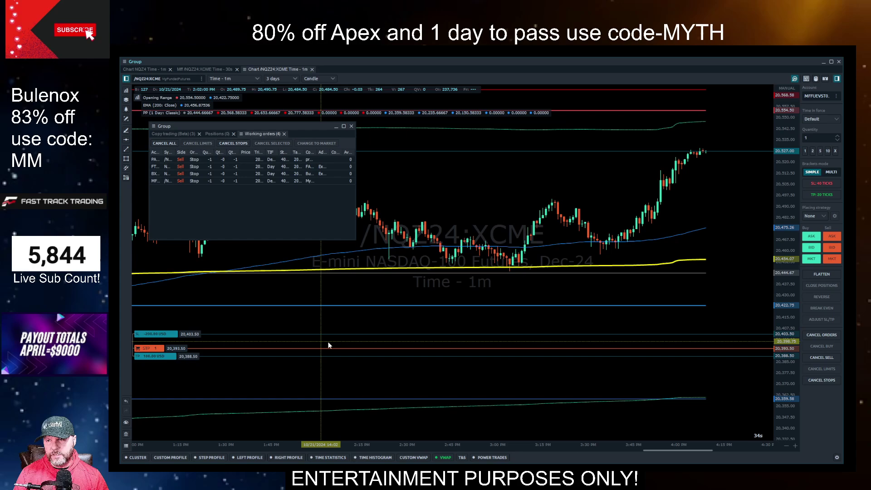
# - Cancel the sell stop order at 20,393.50 on the chart and move the working orders window down
pyautogui.click(161, 348)
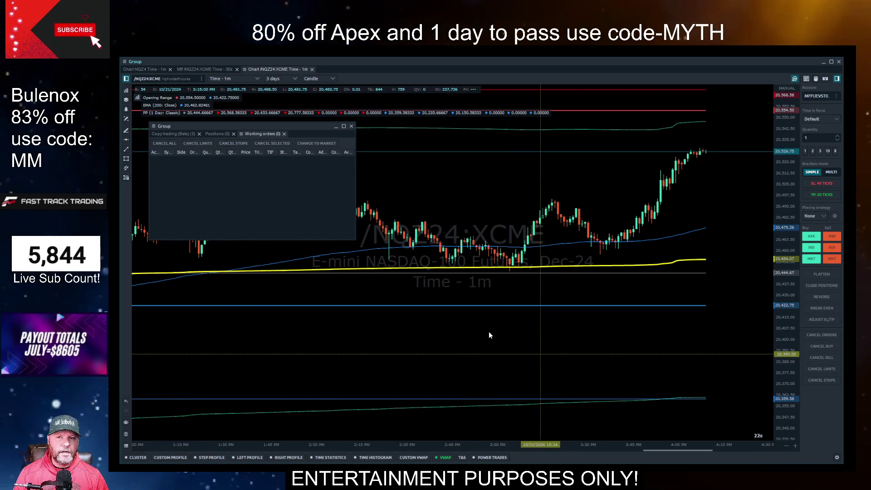
pyautogui.moveTo(248, 125); pyautogui.dragTo(253, 192)
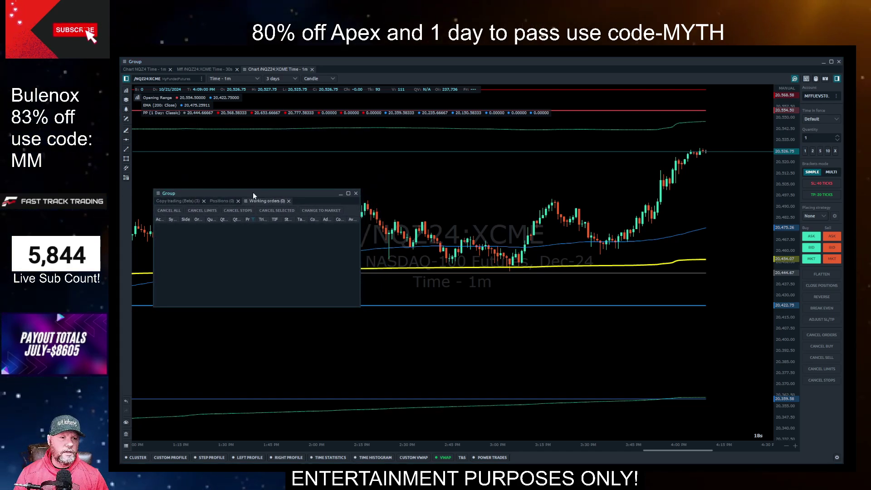